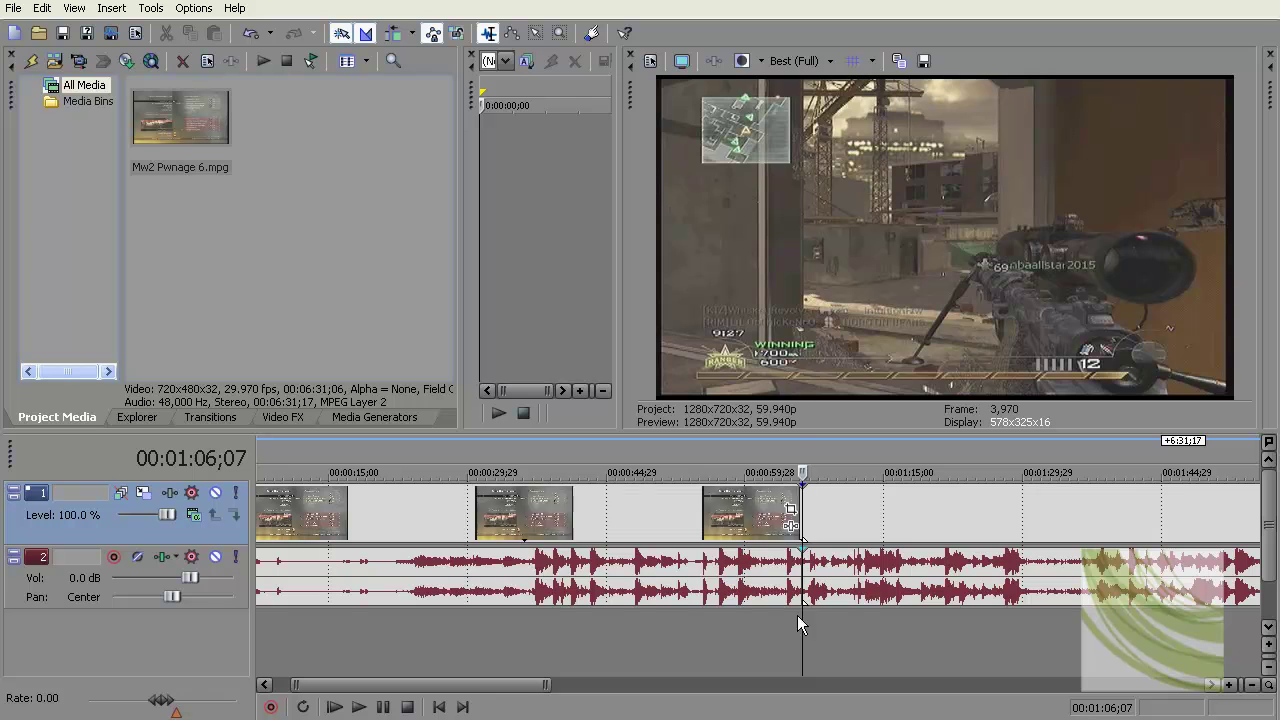
# Trim the gameplay clip to the footage between 00:00:35;23 and 00:01:06;07, deleting everything before and after that range
pyautogui.click(903, 575)
pyautogui.press('Delete')
pyautogui.click(531, 628)
pyautogui.press('Left')
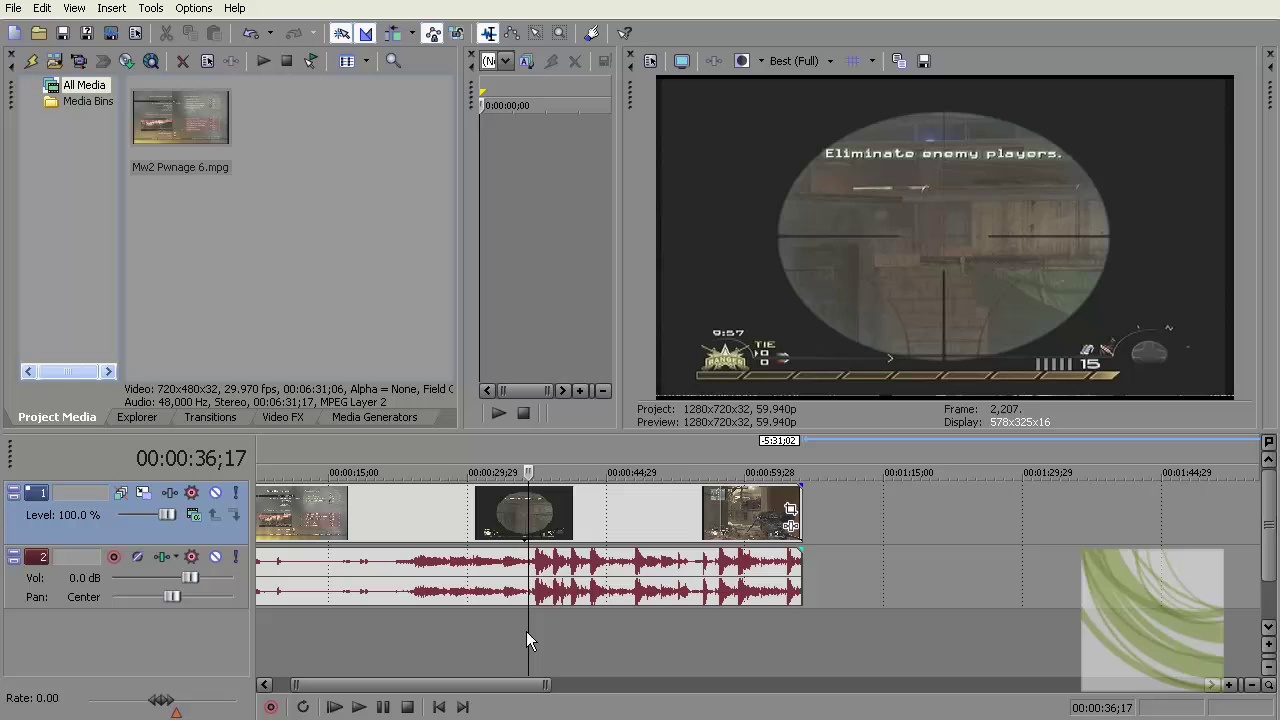
pyautogui.press('s')
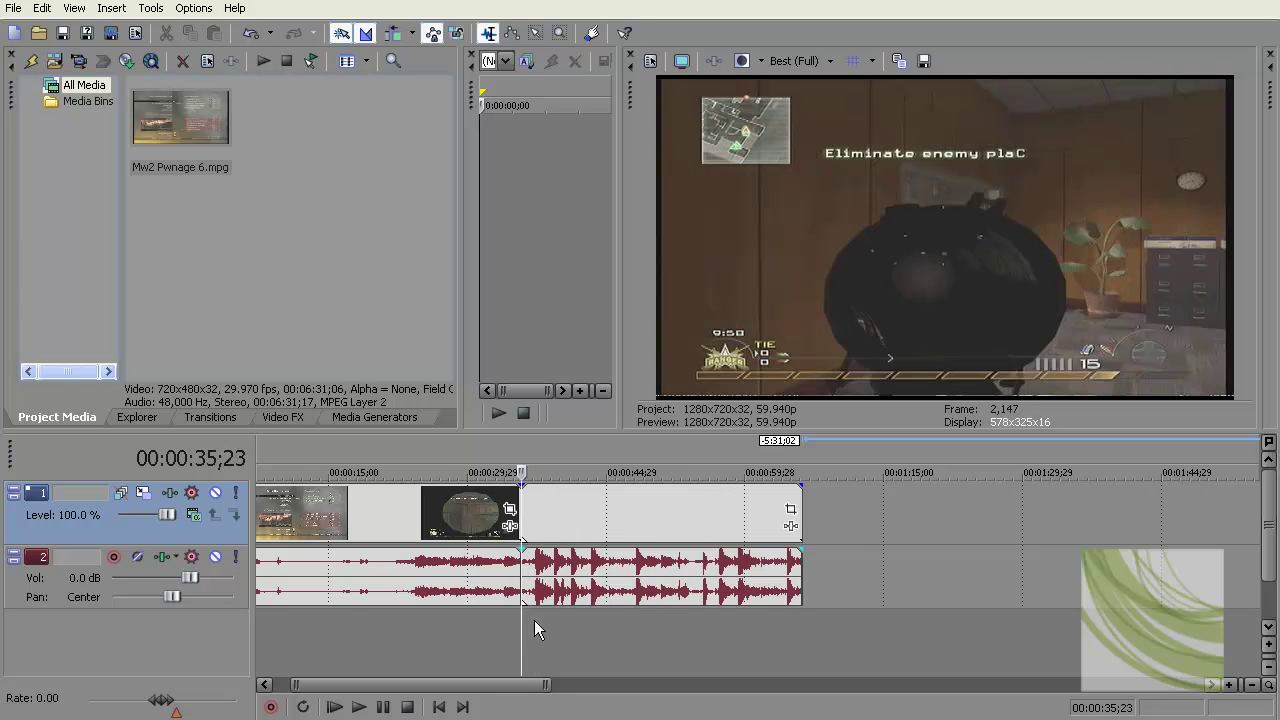
pyautogui.doubleClick(397, 499)
pyautogui.press('Delete')
# Play the remaining clip up to 00:00:50;11, split it there and delete the part after the split
pyautogui.click(519, 628)
pyautogui.click(358, 707)
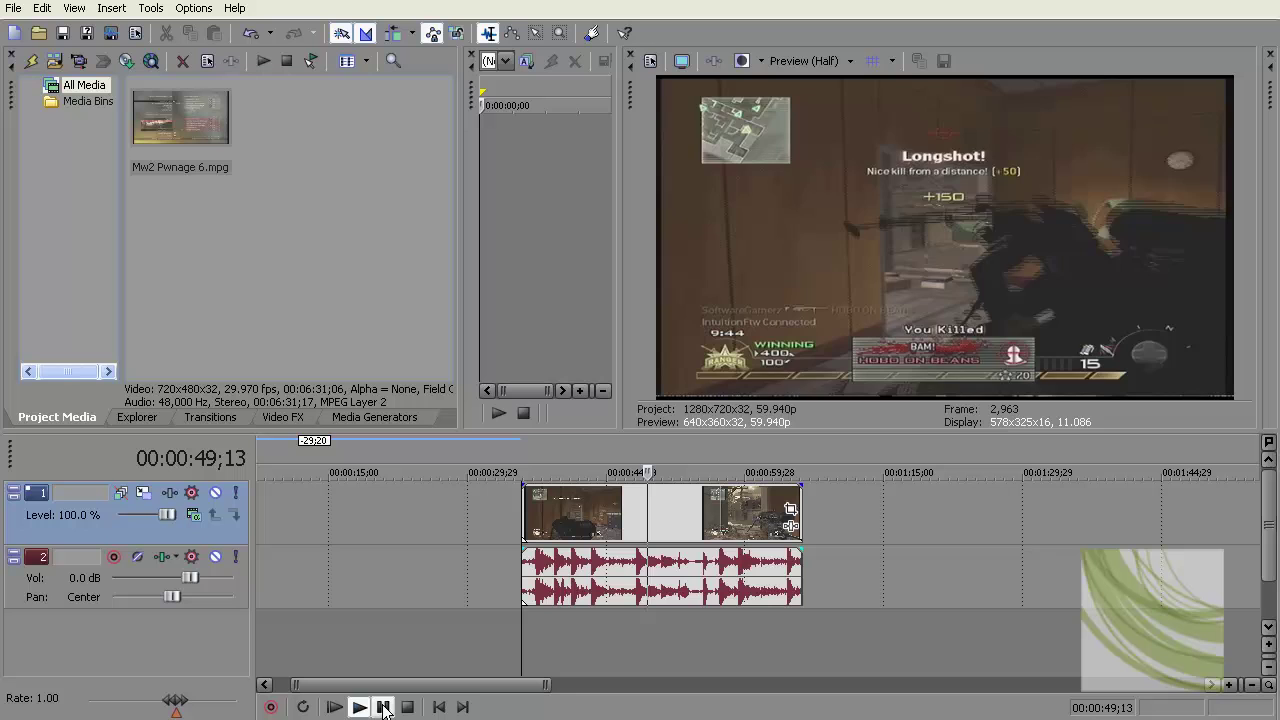
pyautogui.click(383, 707)
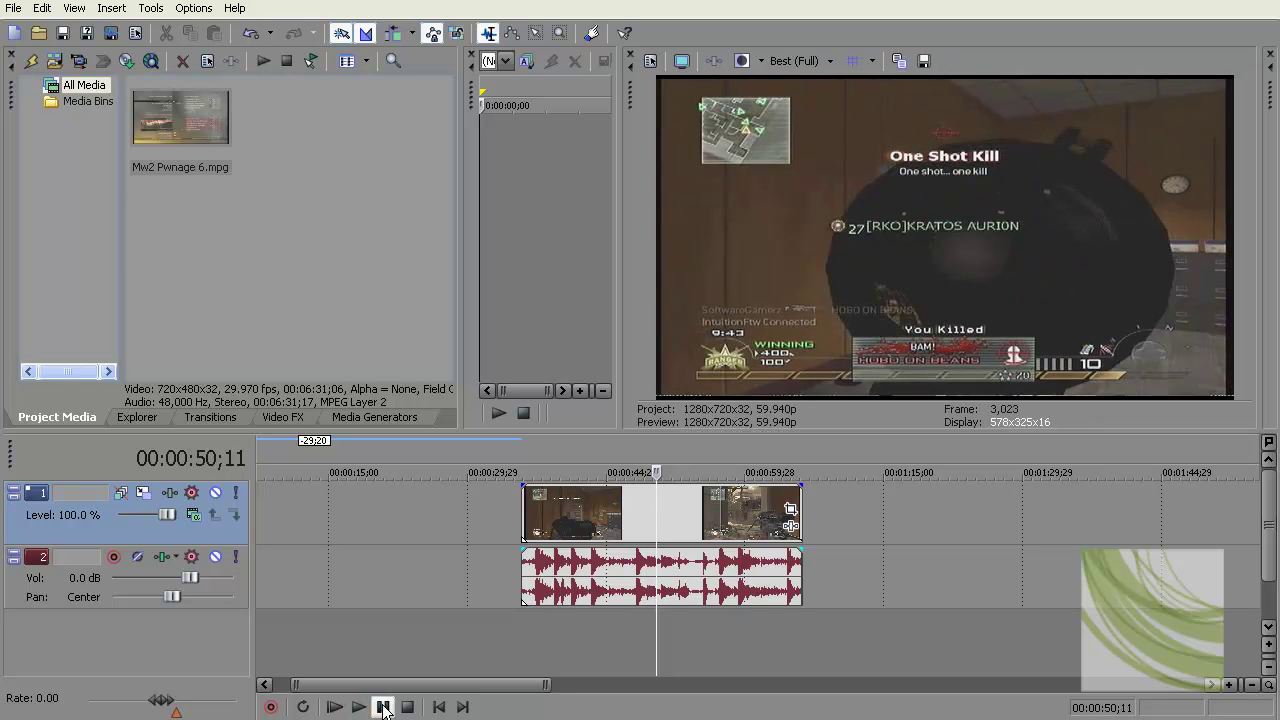
pyautogui.press('s')
pyautogui.click(721, 520)
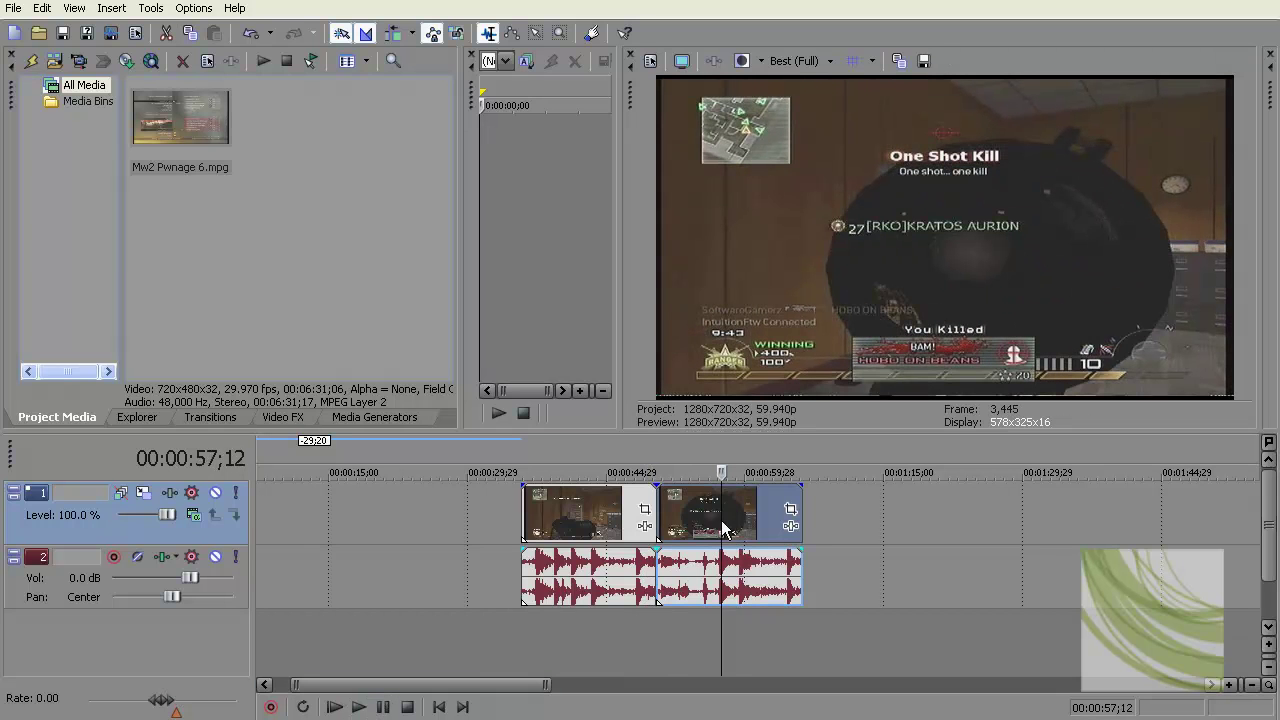
pyautogui.press('Delete')
# Move the trimmed clip to the start of the timeline and preview its frames up to 00:00:13;18
pyautogui.moveTo(553, 513); pyautogui.dragTo(259, 650)
pyautogui.click(267, 650)
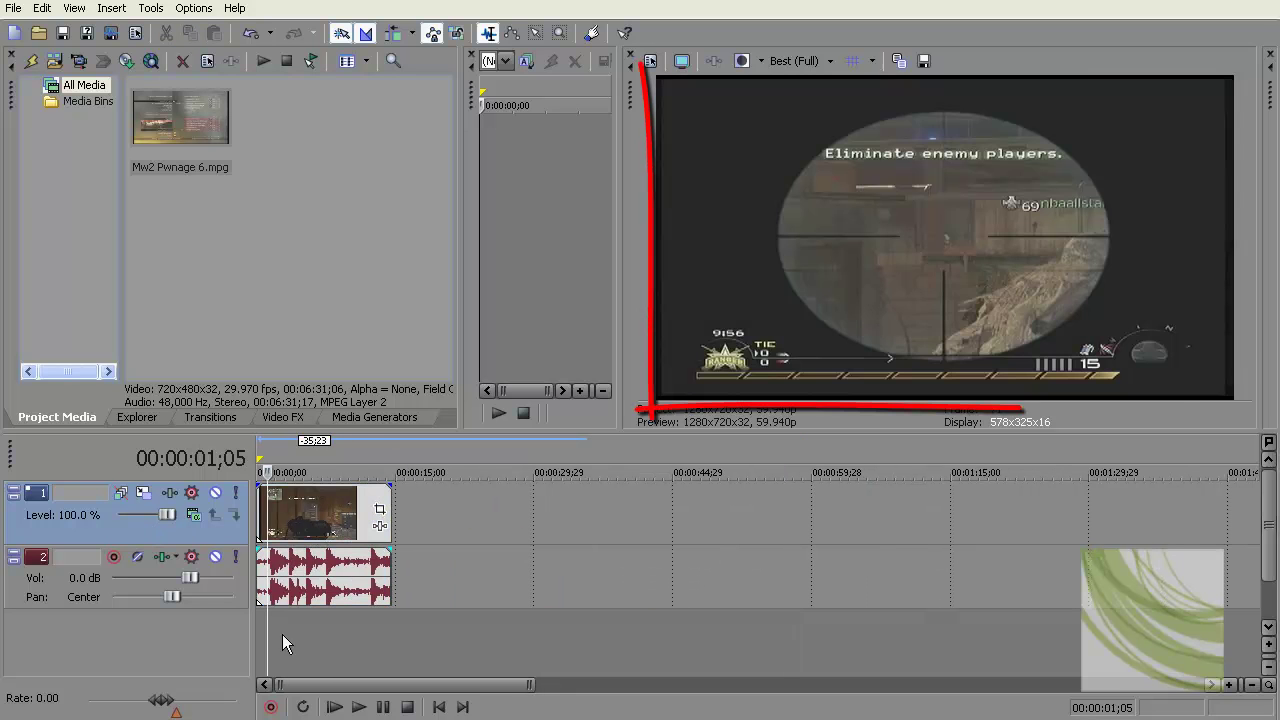
pyautogui.press('space')
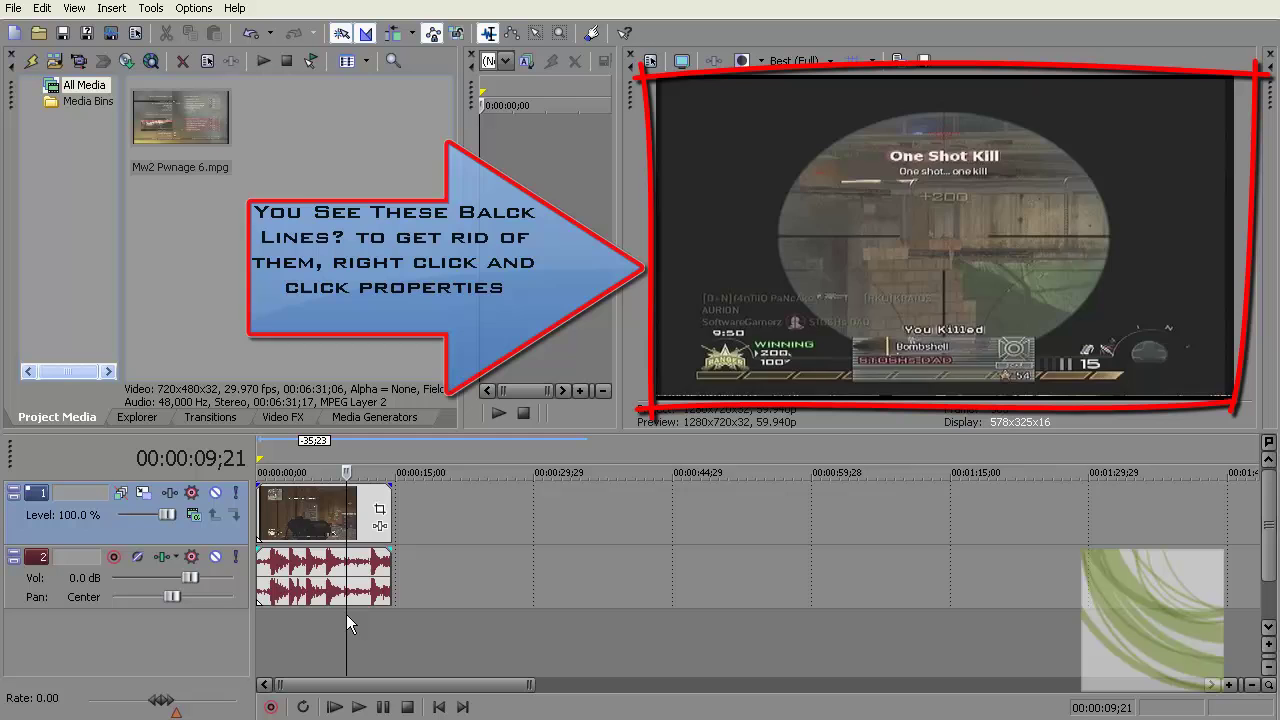
pyautogui.click(384, 602)
pyautogui.click(382, 622)
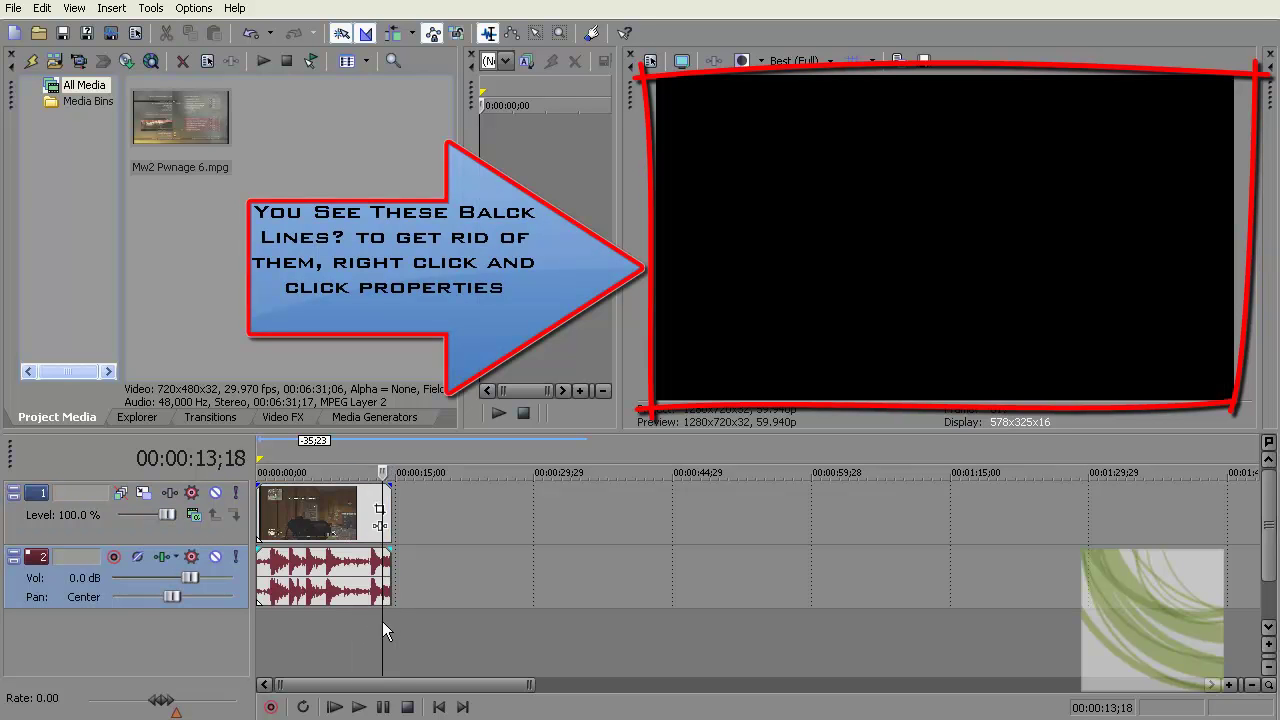
# Set the video event's properties to Disable resample and turn off Maintain aspect ratio
pyautogui.rightClick(314, 500)
pyautogui.click(350, 491)
pyautogui.click(488, 326)
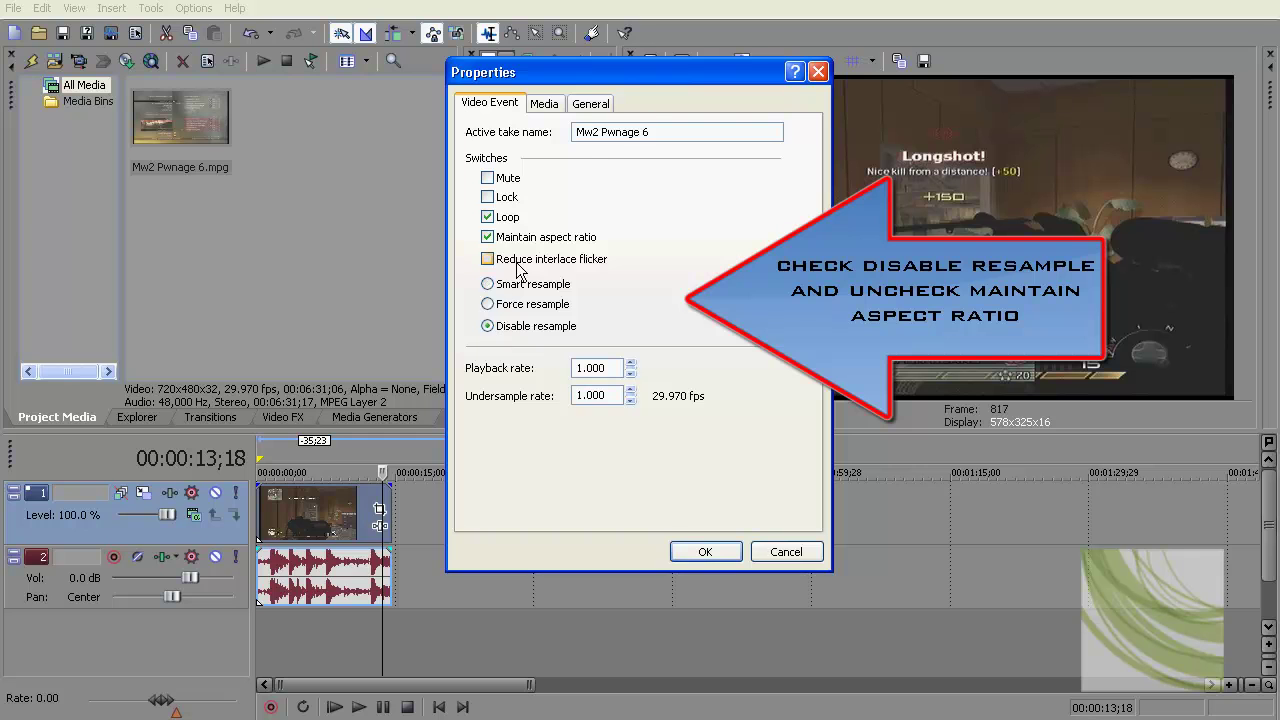
pyautogui.click(700, 551)
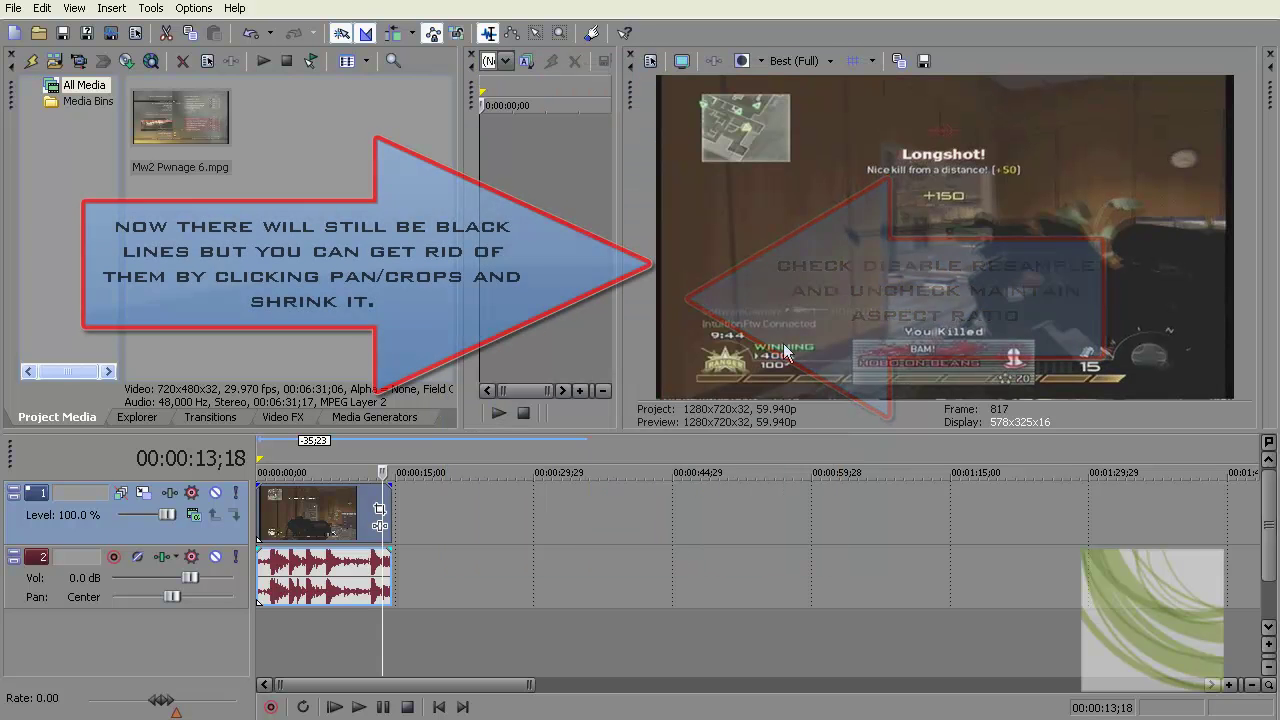
# Crop the black borders off the video event by applying the Mw2 pan/crop preset
pyautogui.click(380, 517)
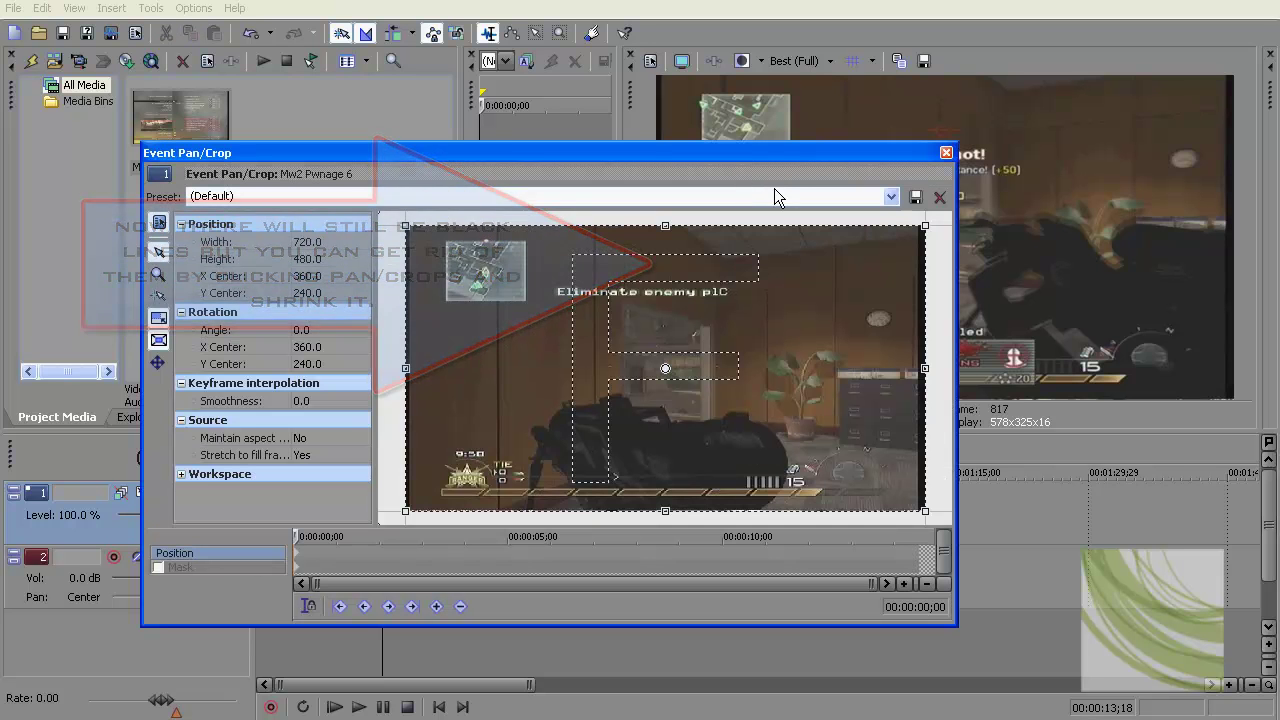
pyautogui.click(889, 197)
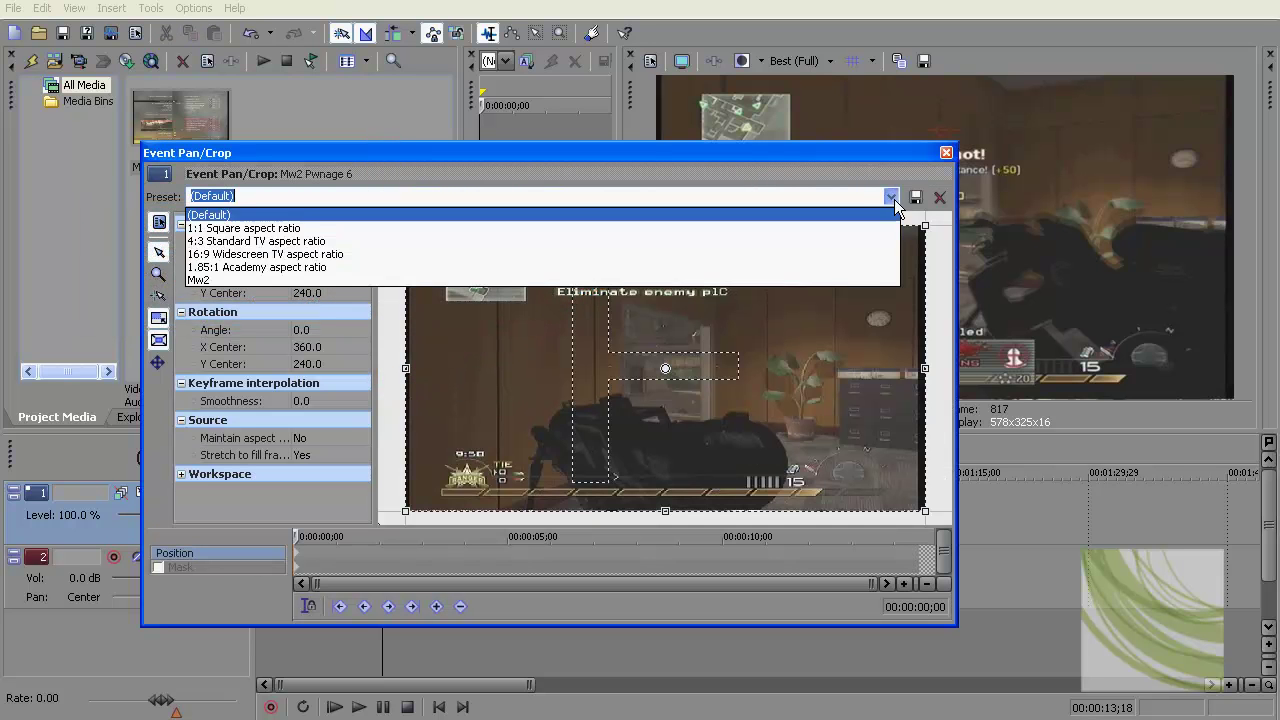
pyautogui.click(855, 279)
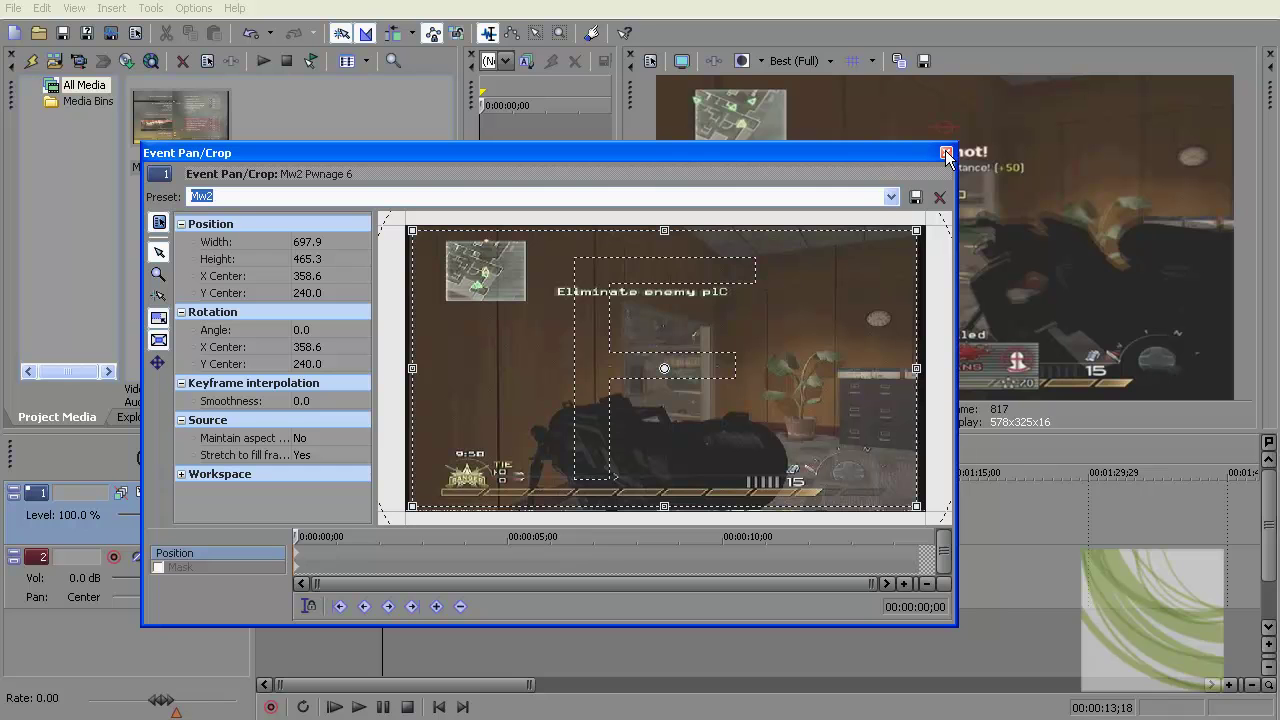
pyautogui.moveTo(916, 230); pyautogui.dragTo(916, 230)
pyautogui.click(890, 197)
pyautogui.click(855, 279)
pyautogui.click(943, 152)
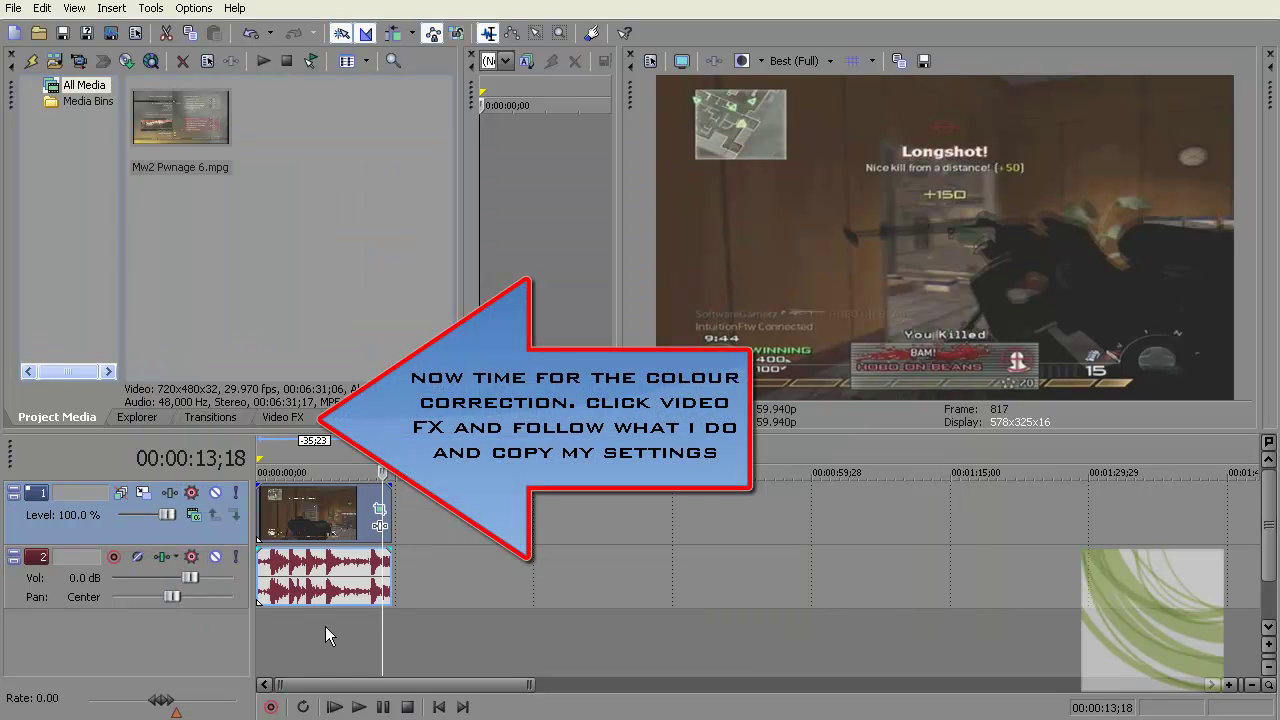
# Add the Brightness and Contrast effect to the clip with the Mw2 1 preset: brightness 0.05, contrast 0.23, contrast center 0.82
pyautogui.click(280, 418)
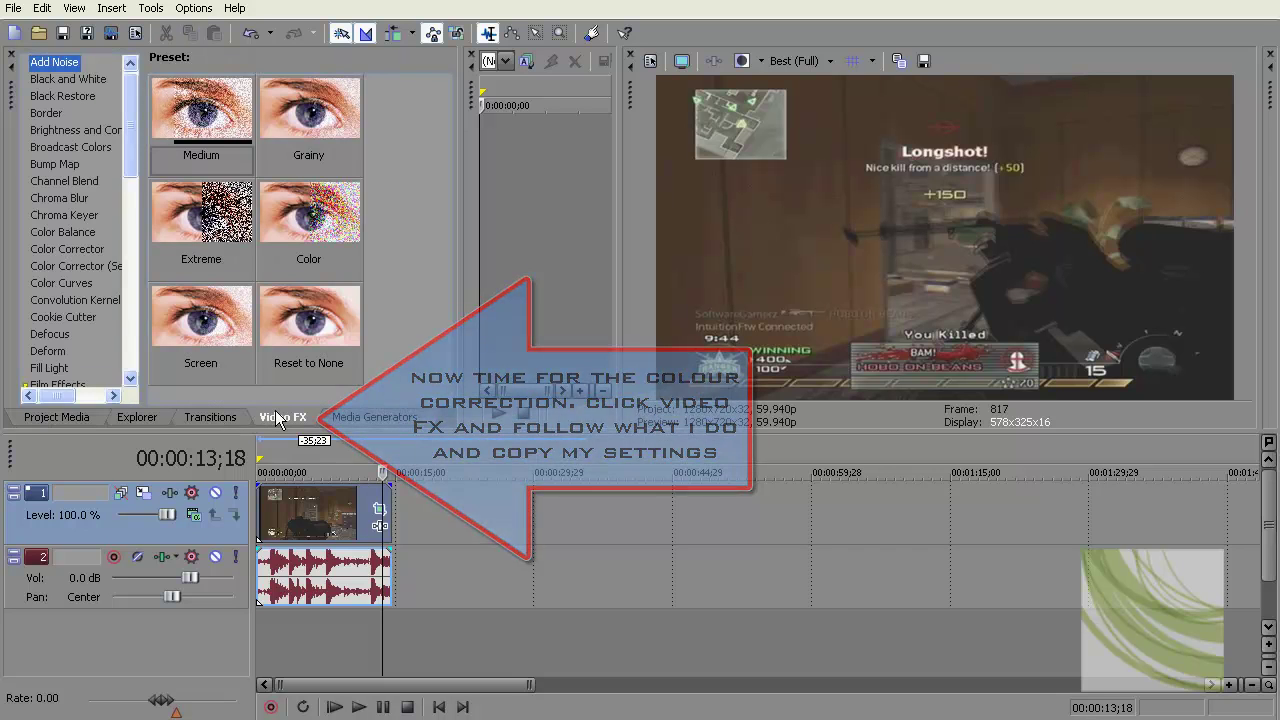
pyautogui.click(75, 135)
pyautogui.moveTo(440, 145); pyautogui.dragTo(442, 302)
pyautogui.moveTo(200, 318); pyautogui.dragTo(324, 517)
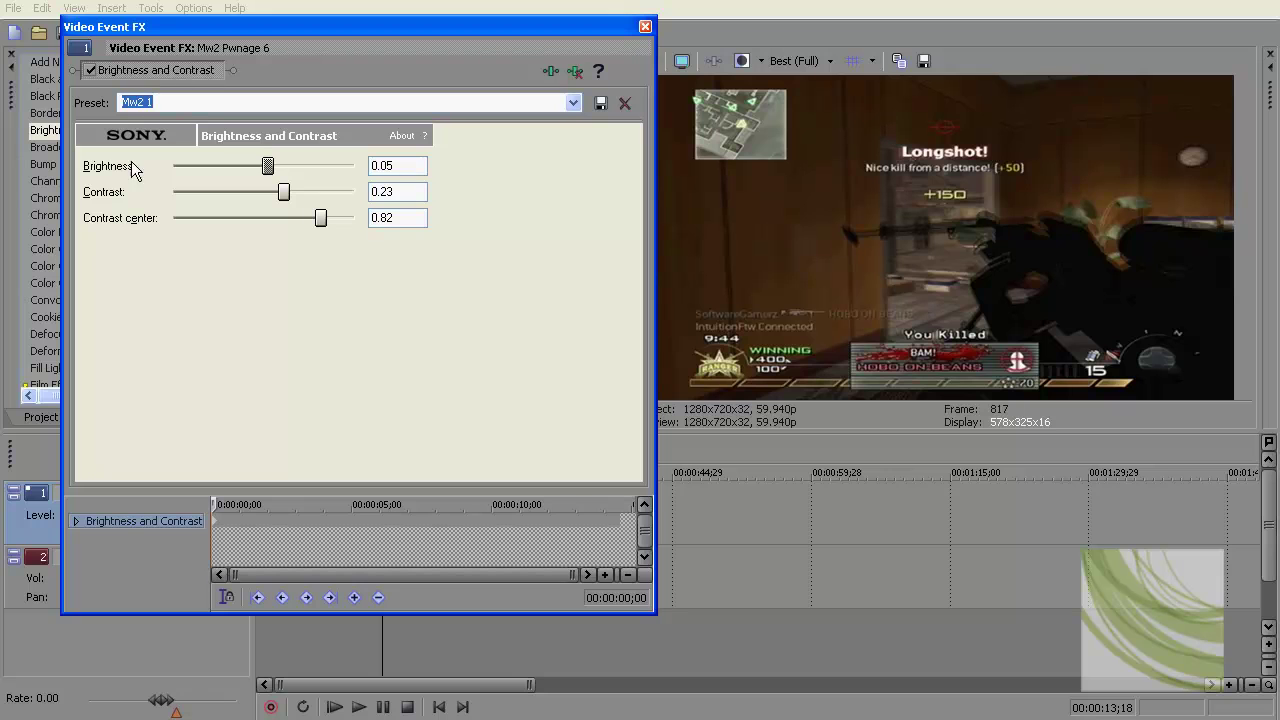
pyautogui.moveTo(390, 167); pyautogui.dragTo(350, 222)
pyautogui.click(645, 26)
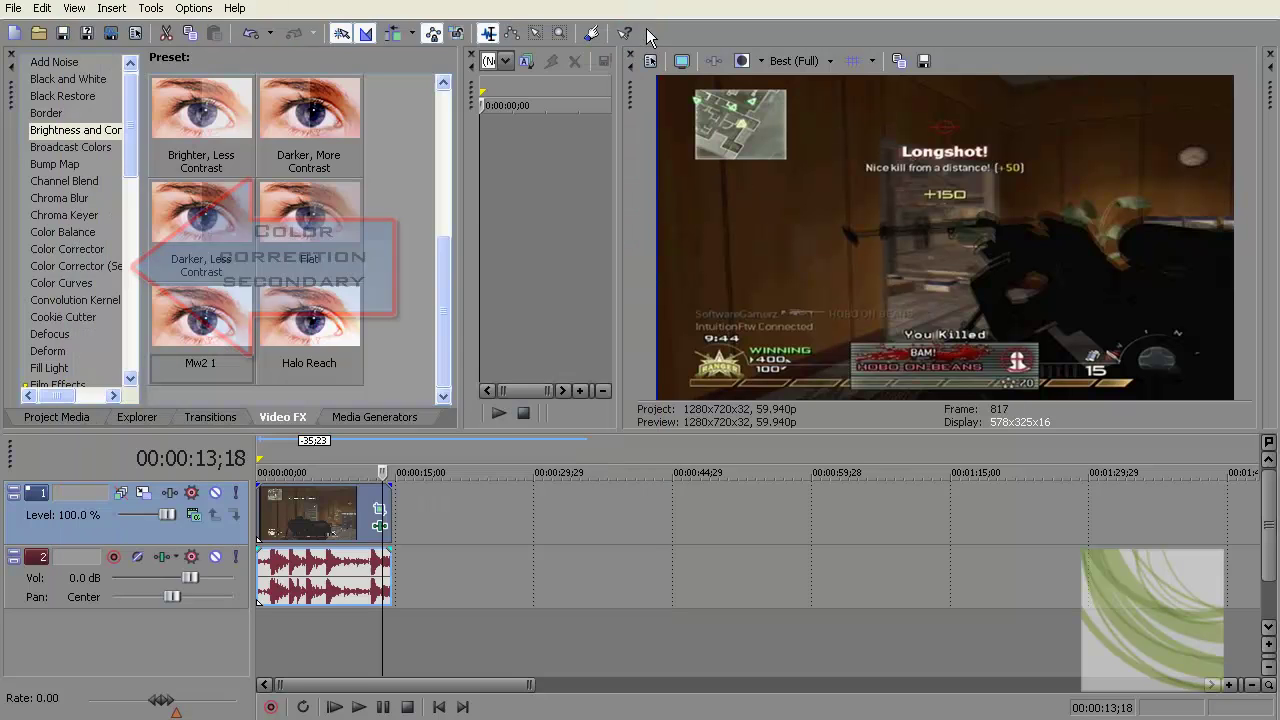
# Add the Color Corrector (Secondary) effect to the clip with the Mw2 1 preset: saturation 1.500, gamma 1.017
pyautogui.click(78, 266)
pyautogui.moveTo(440, 209); pyautogui.dragTo(433, 346)
pyautogui.moveTo(301, 218); pyautogui.dragTo(314, 524)
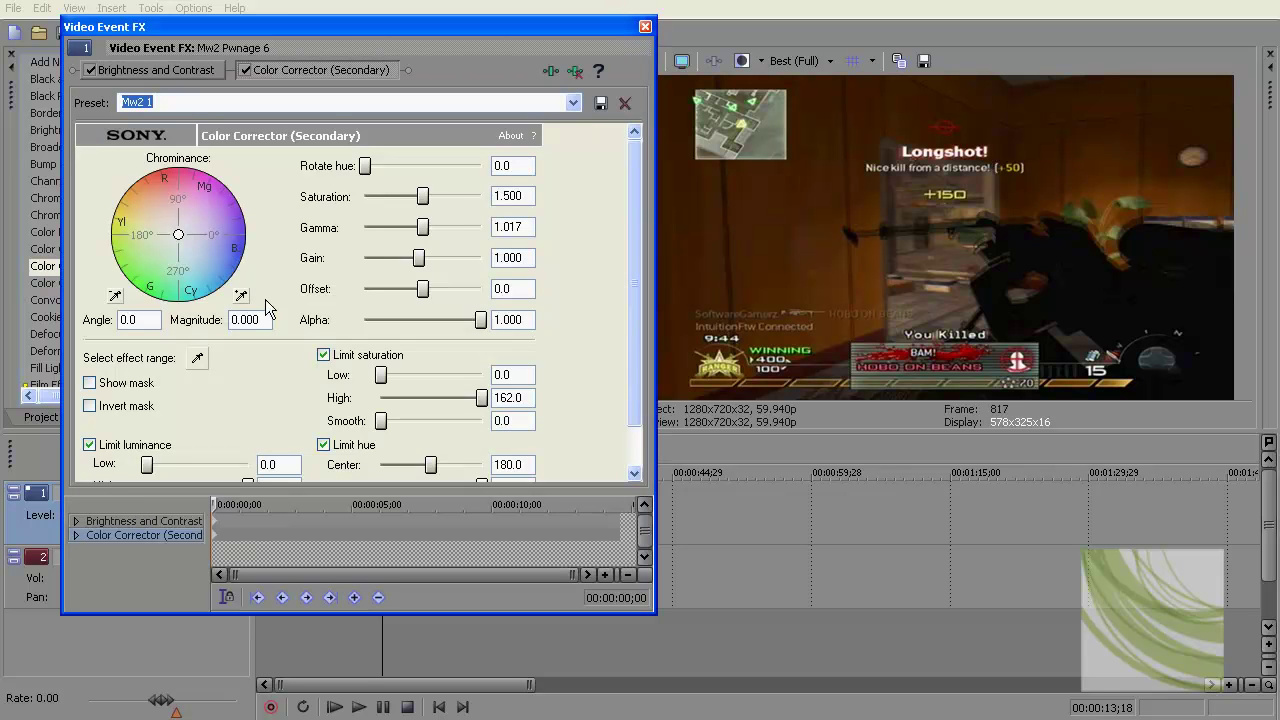
# Review the secondary color corrector's saturation, gamma, alpha and its saturation, luminance and hue limits
pyautogui.doubleClick(515, 196)
pyautogui.moveTo(536, 230); pyautogui.dragTo(490, 320)
pyautogui.moveTo(530, 375); pyautogui.dragTo(490, 398)
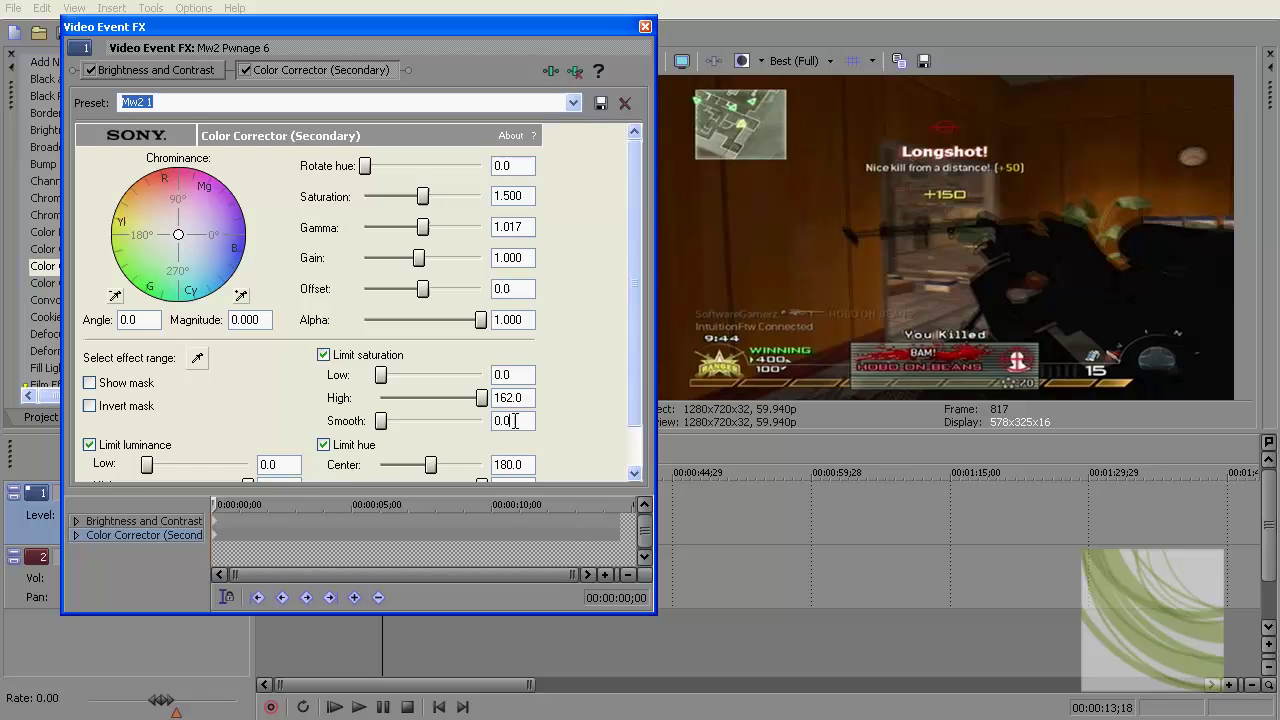
pyautogui.click(636, 362)
pyautogui.moveTo(528, 417); pyautogui.dragTo(453, 474)
pyautogui.moveTo(276, 417); pyautogui.dragTo(261, 440)
pyautogui.click(270, 462)
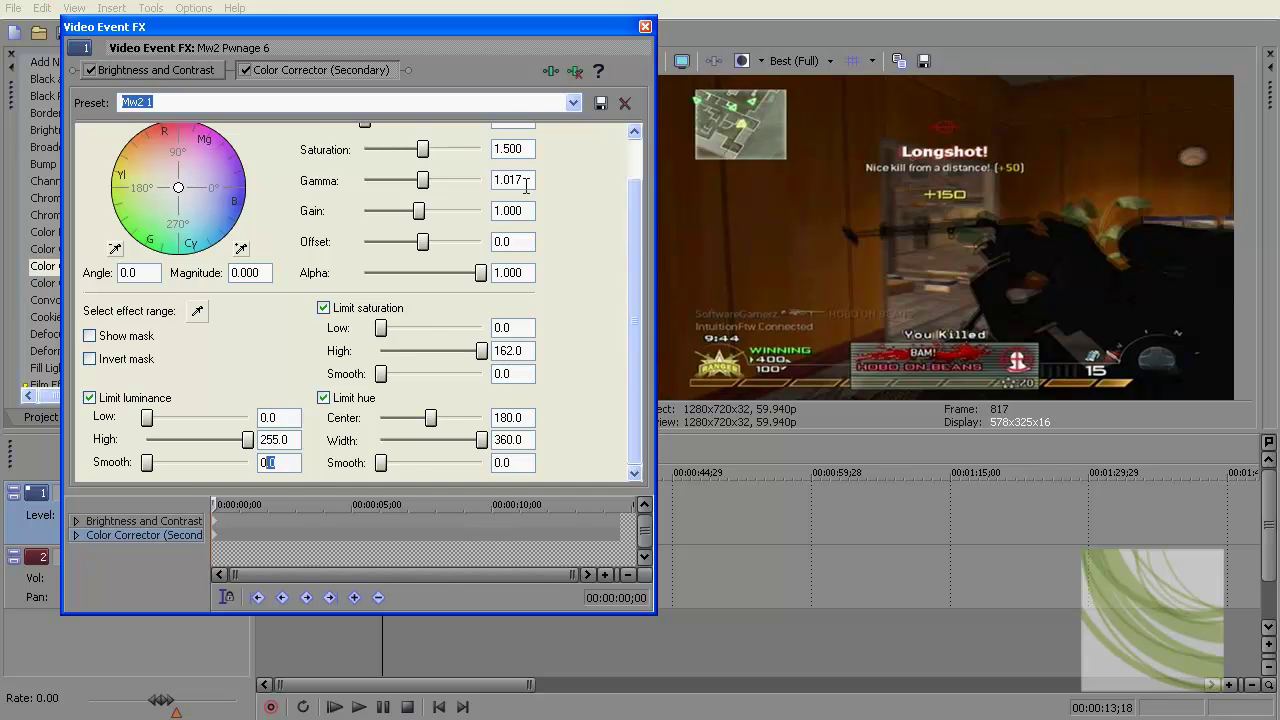
pyautogui.click(645, 27)
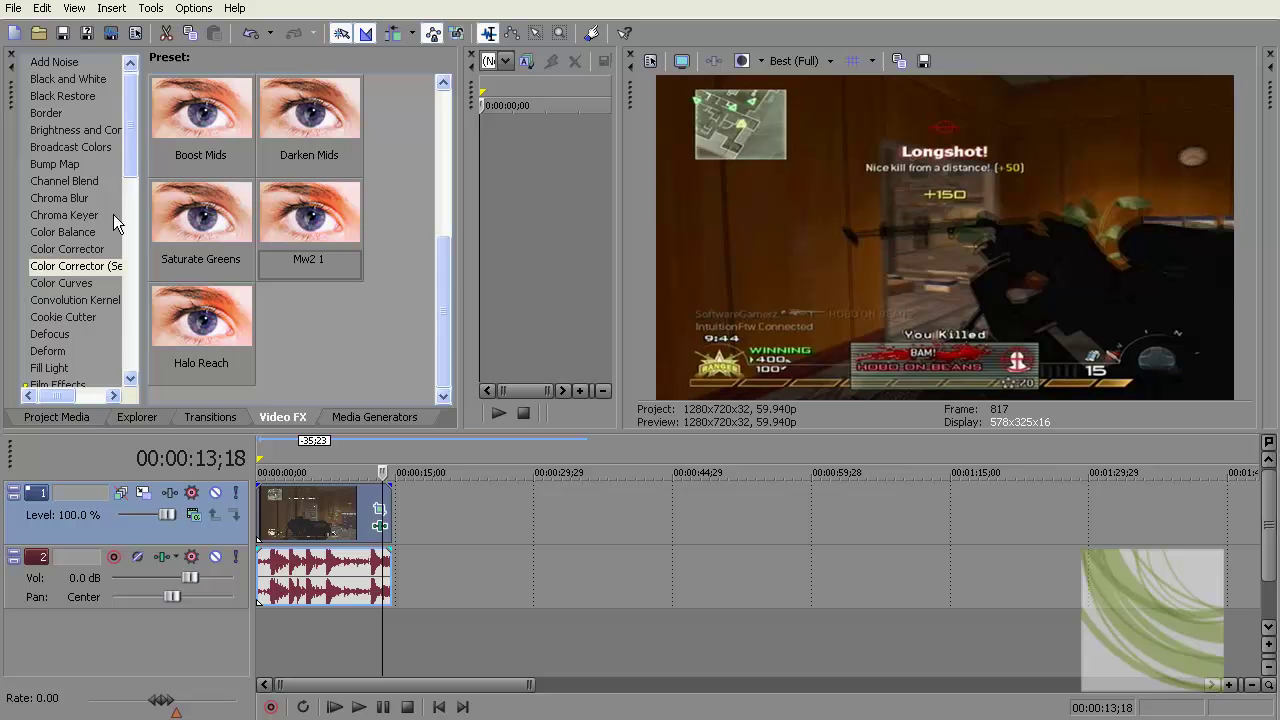
# Add the Saturation Adjust effect to the clip with the Mw2 1 preset: amount 1, center 0.3, spread 1, low -1, high 1
pyautogui.moveTo(133, 166); pyautogui.dragTo(131, 370)
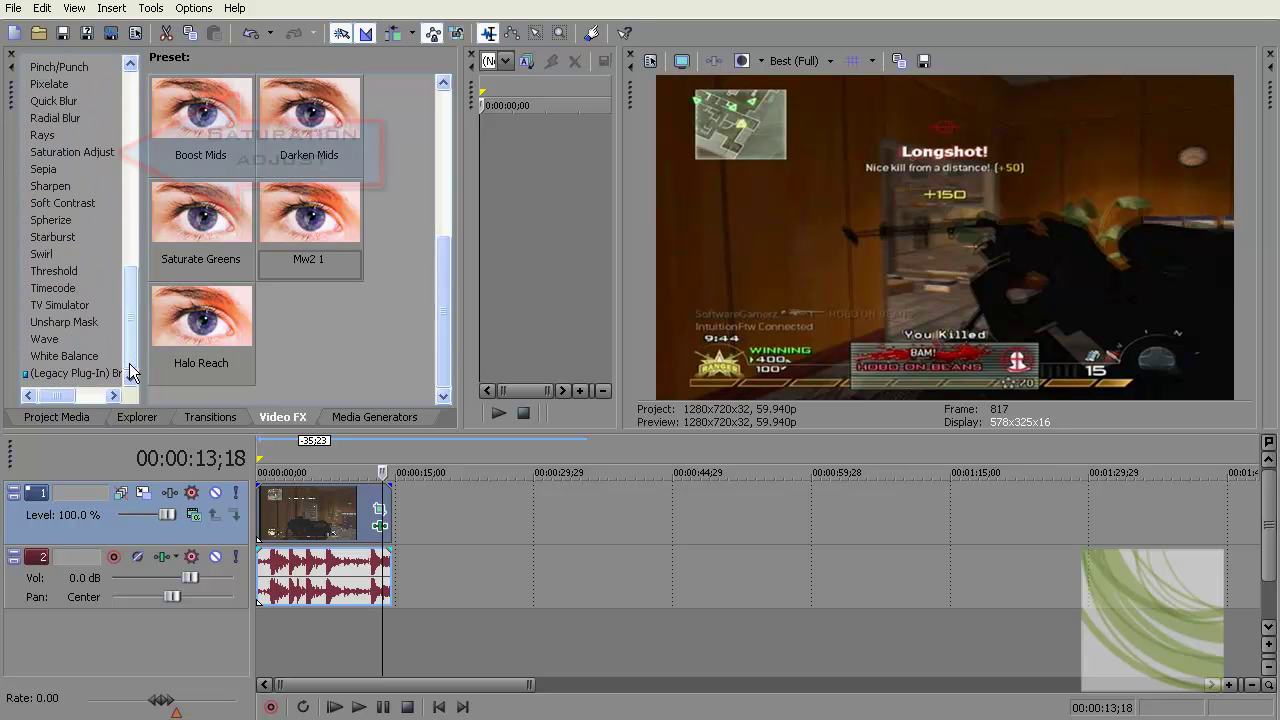
pyautogui.click(70, 151)
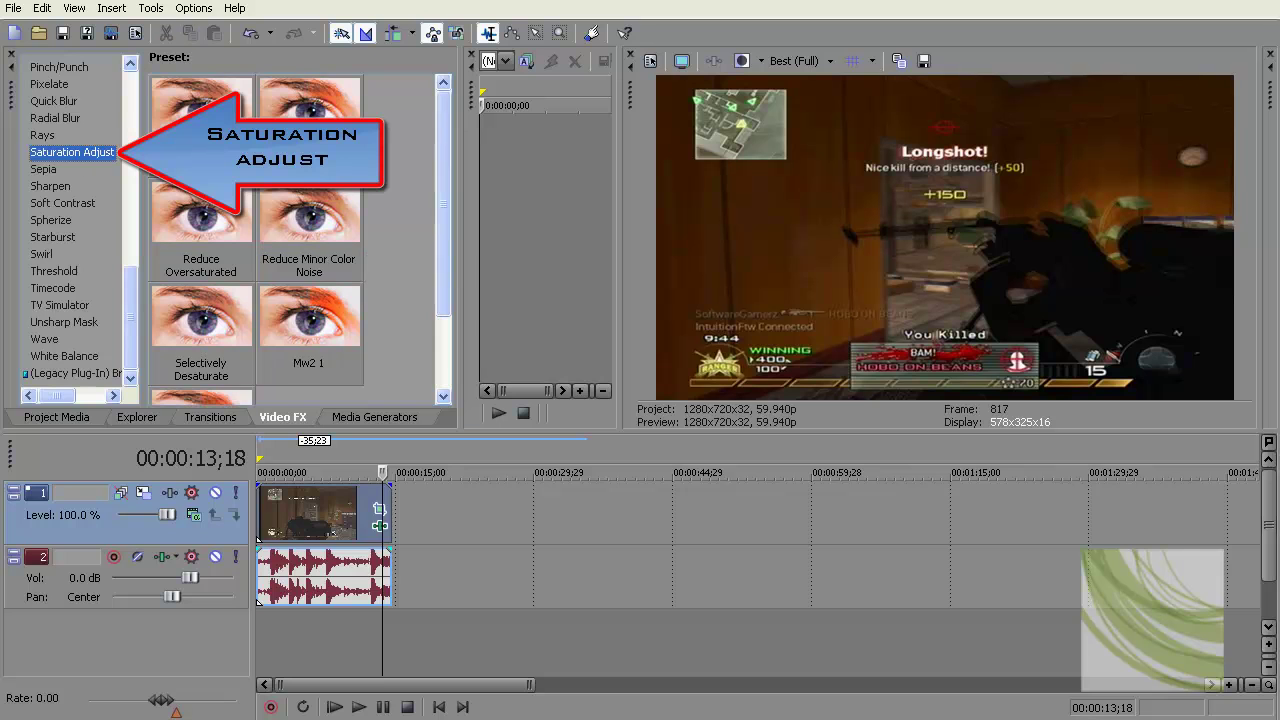
pyautogui.moveTo(444, 222); pyautogui.dragTo(443, 263)
pyautogui.moveTo(309, 212); pyautogui.dragTo(313, 512)
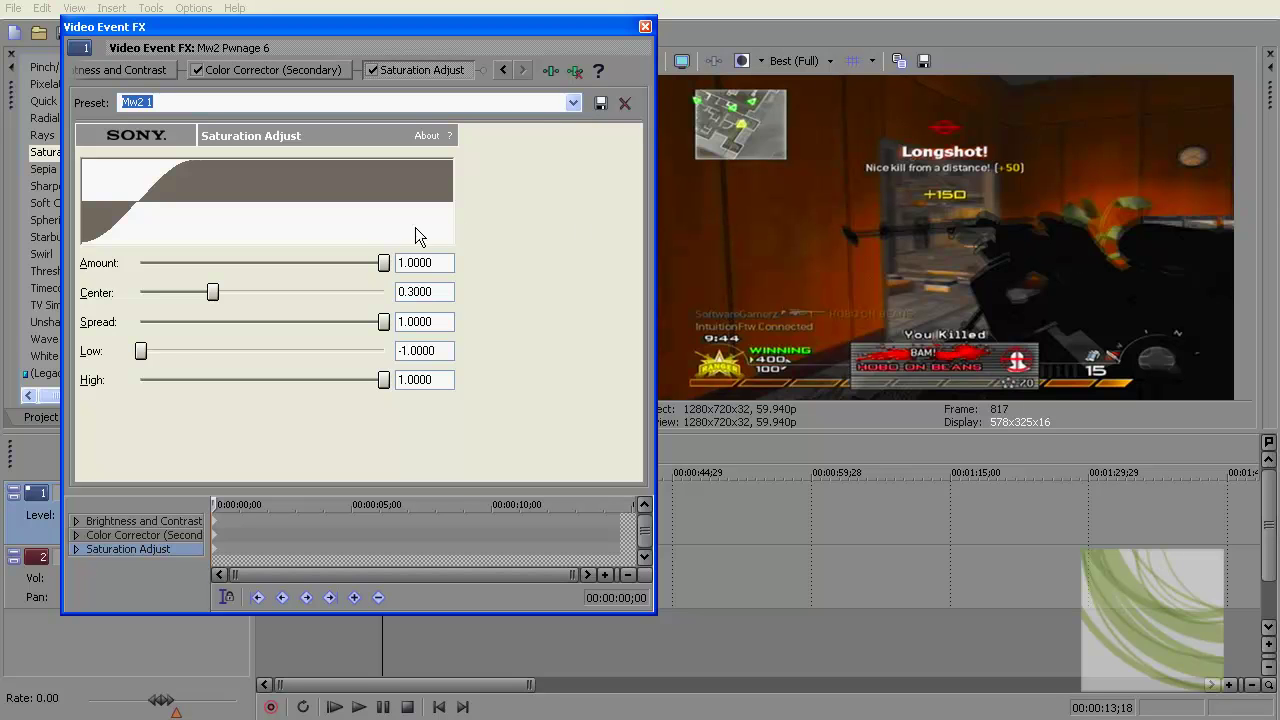
pyautogui.doubleClick(436, 263)
pyautogui.press('Tab')
pyautogui.moveTo(444, 322); pyautogui.dragTo(380, 389)
pyautogui.click(600, 103)
pyautogui.click(645, 26)
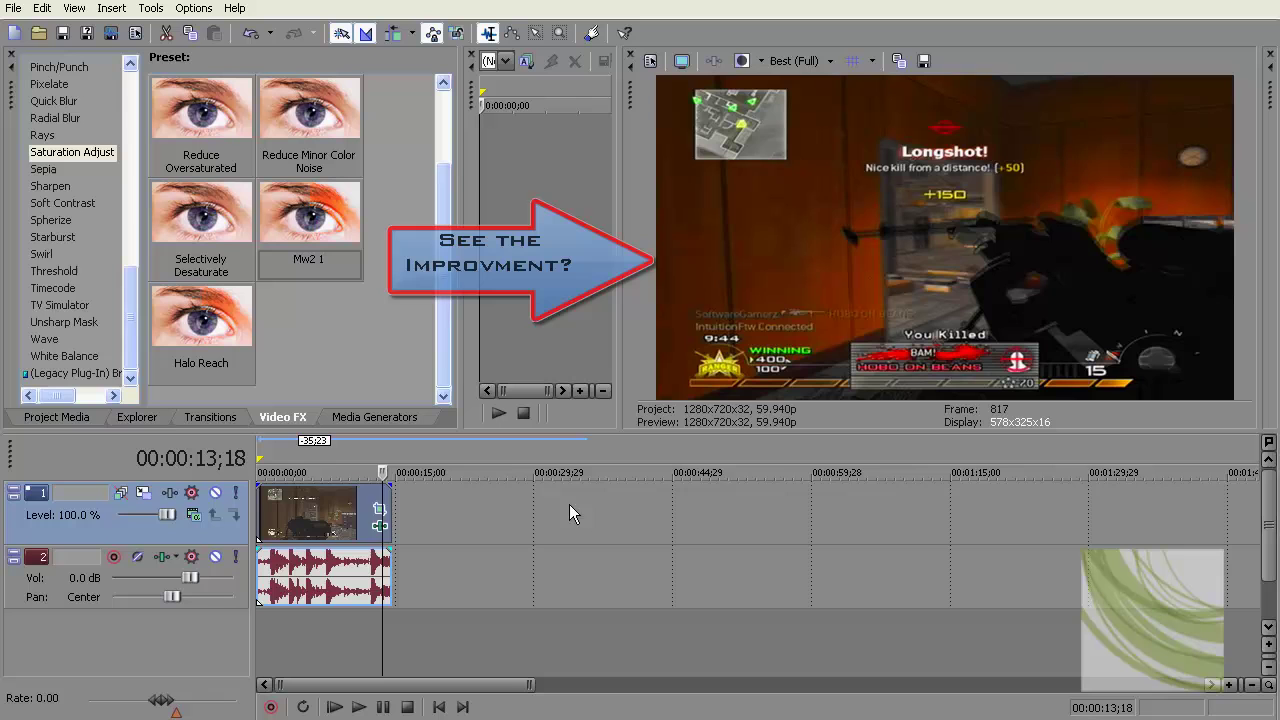
# Check the color-corrected picture at several points along the clip
pyautogui.click(311, 610)
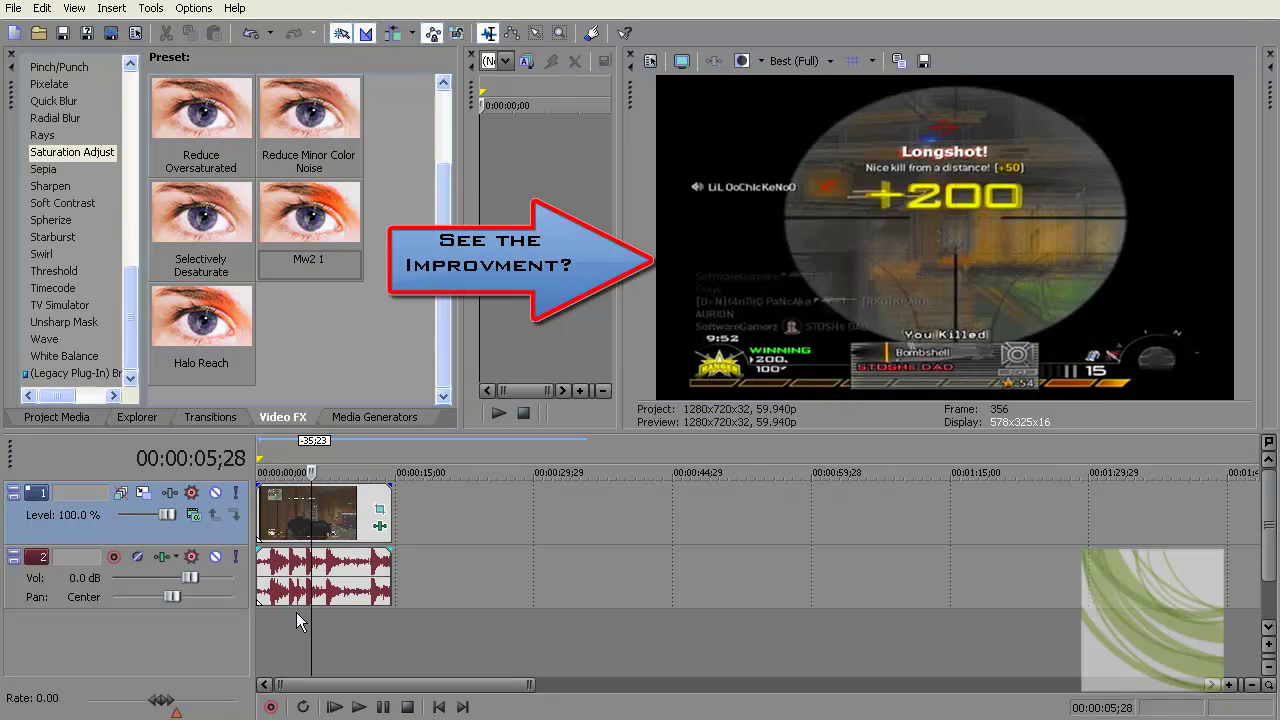
pyautogui.click(340, 602)
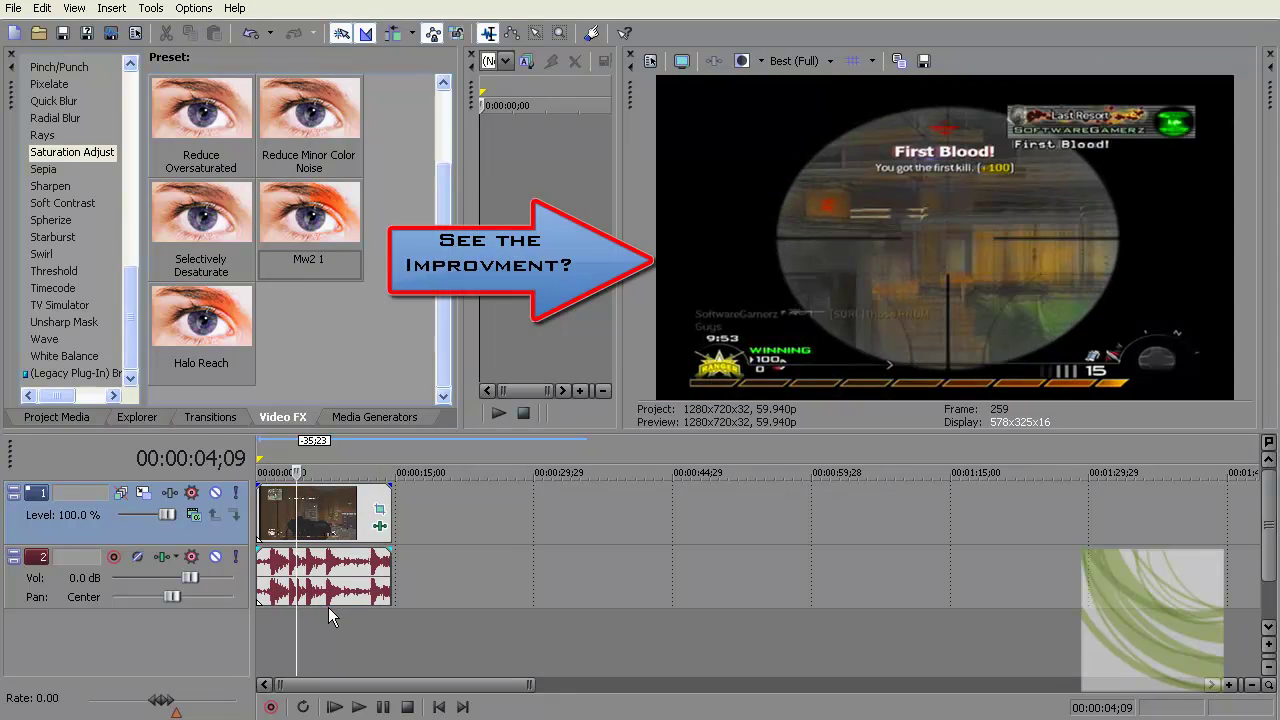
pyautogui.click(358, 606)
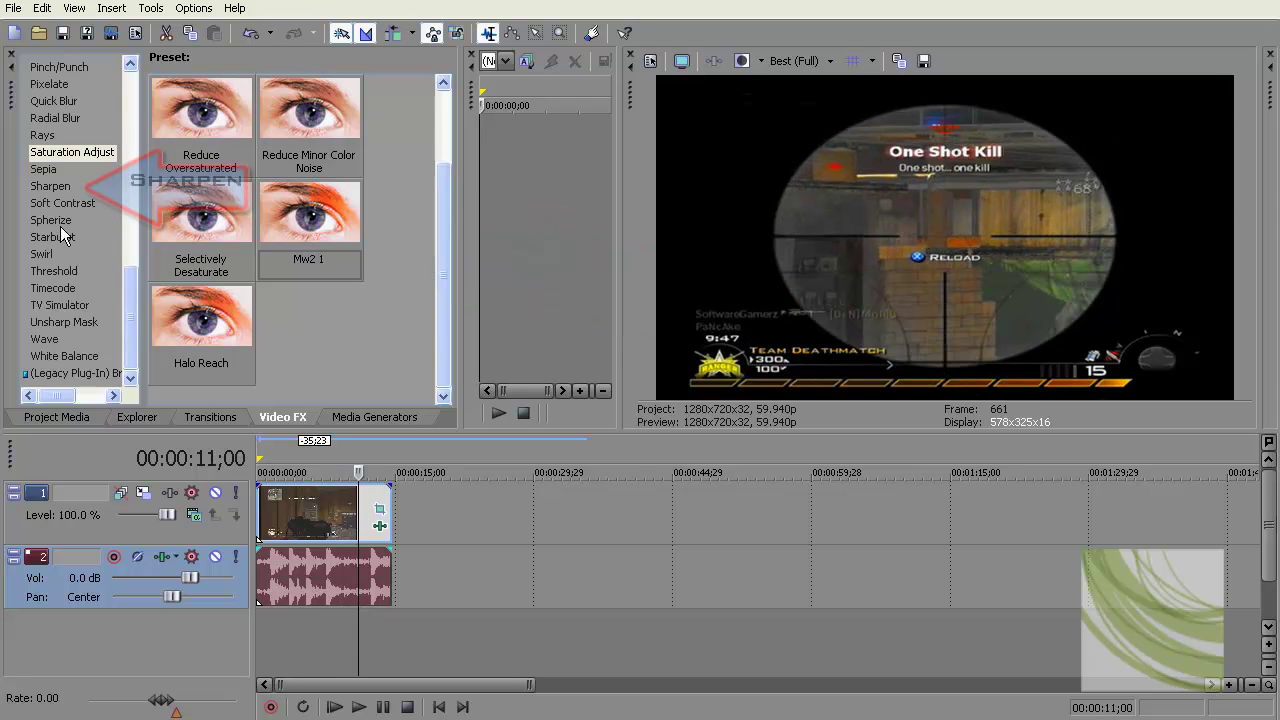
# Add the Sharpen effect to the clip with the Reset to None preset, amount 0.000
pyautogui.click(46, 185)
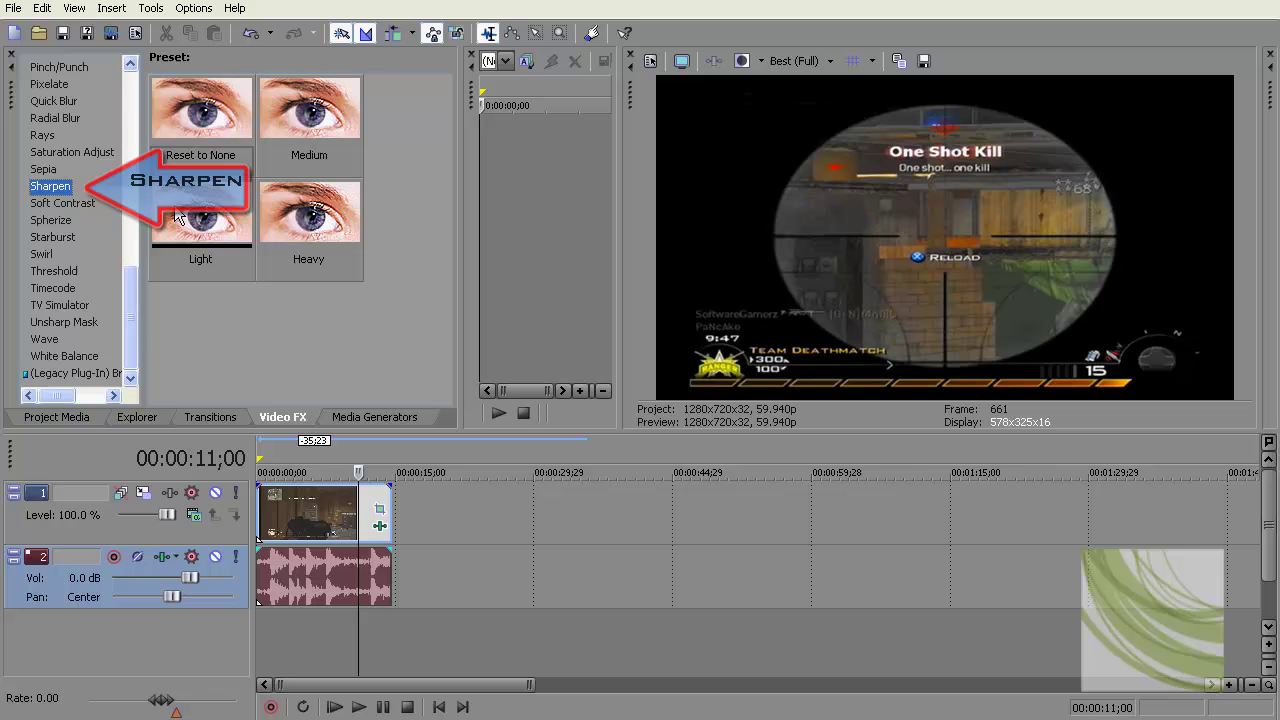
pyautogui.moveTo(208, 118); pyautogui.dragTo(310, 513)
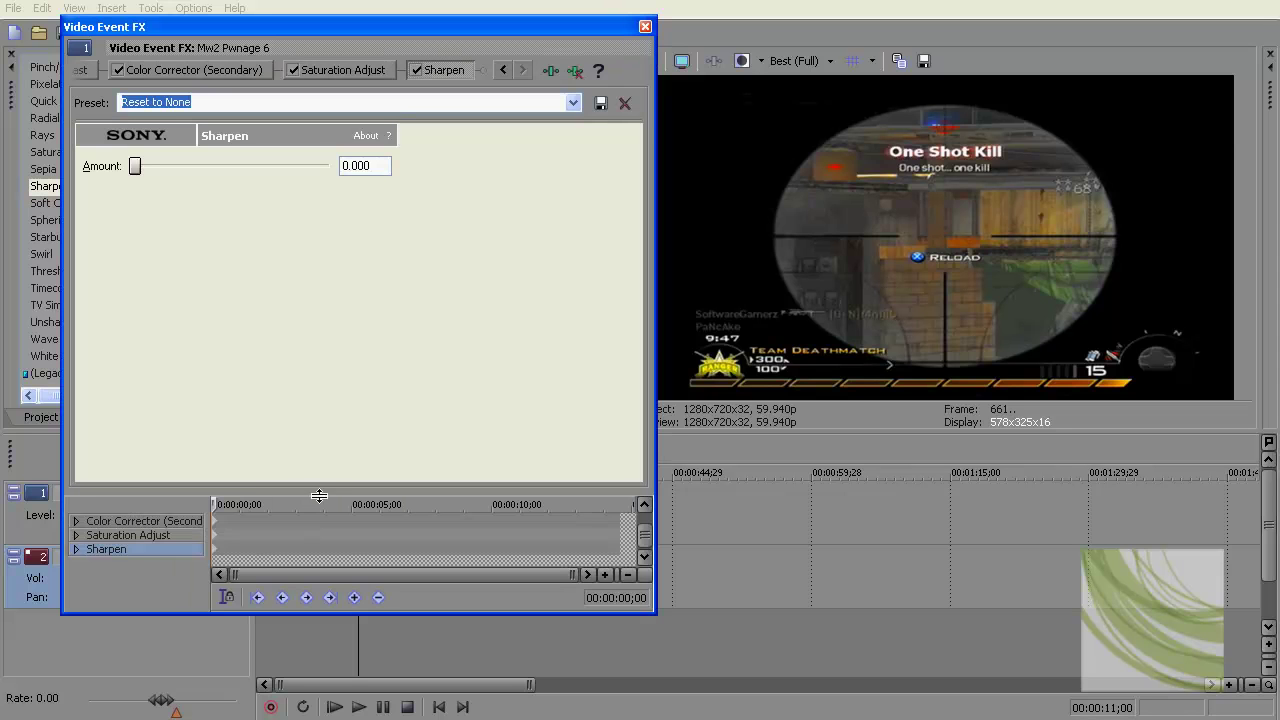
pyautogui.click(645, 26)
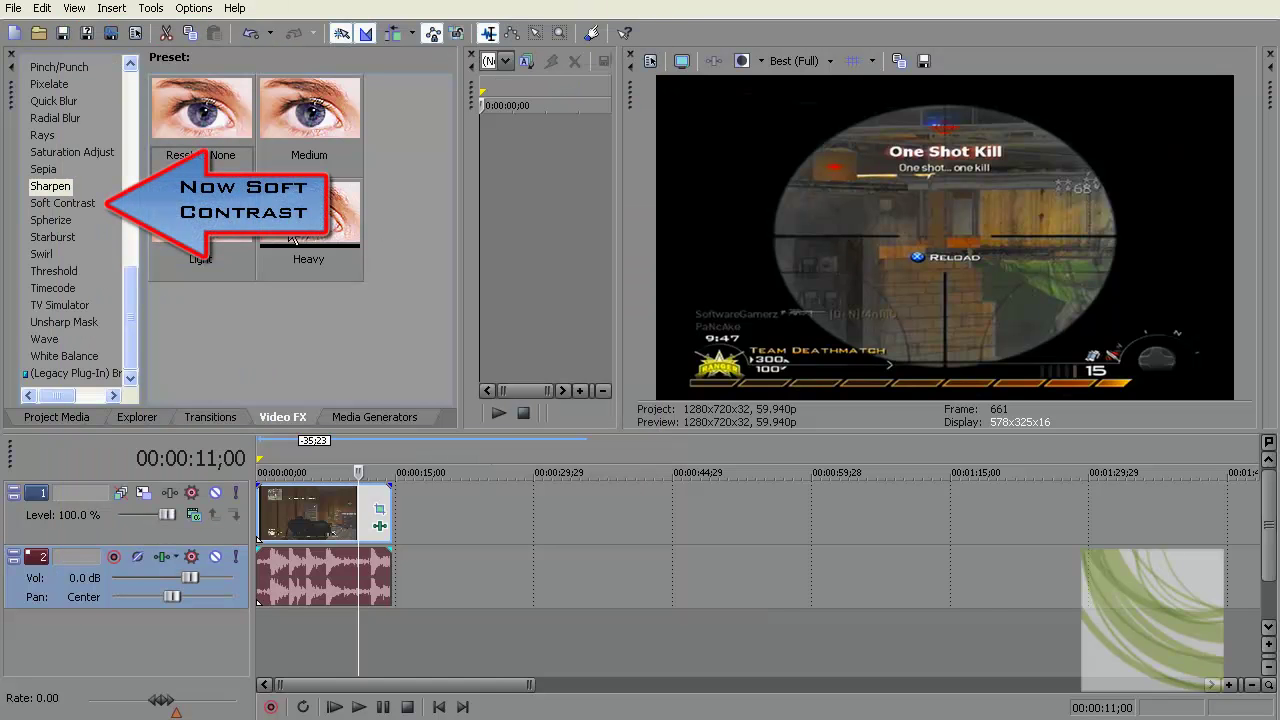
# Add the Soft Contrast effect to the clip with the Soft Moderate Contrast preset and preview the frame at 00:00:13;21
pyautogui.click(70, 202)
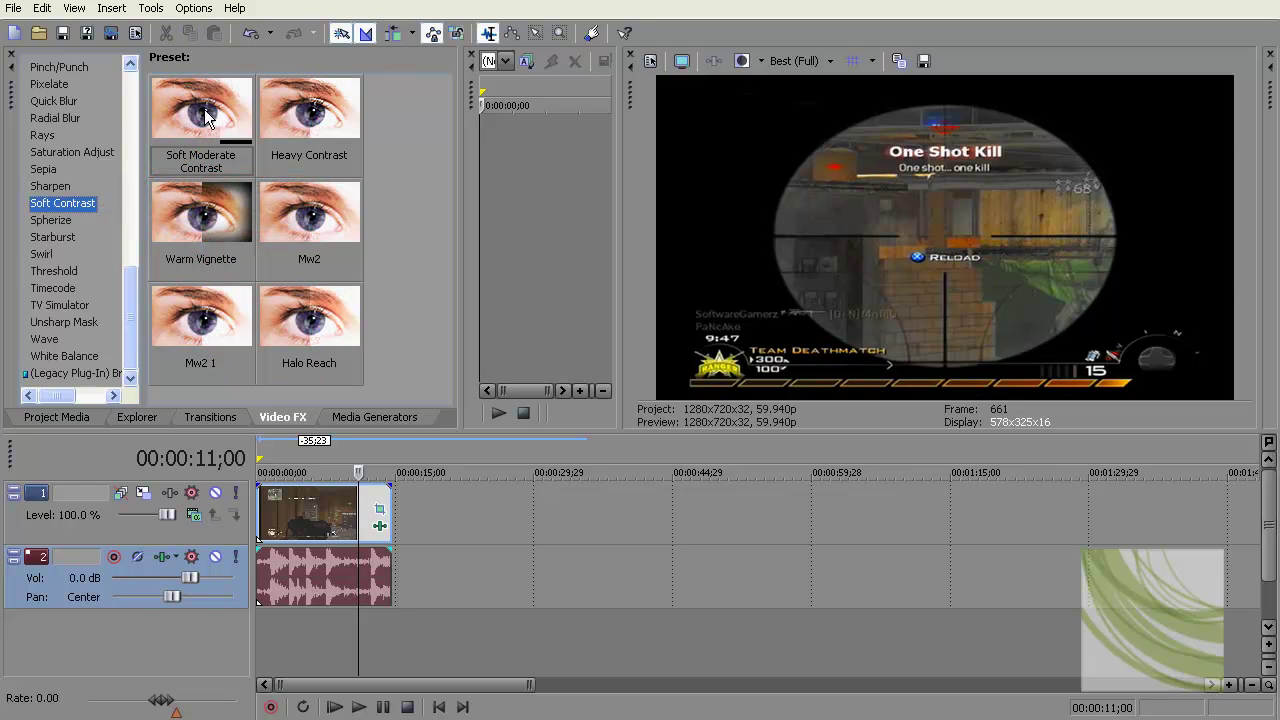
pyautogui.moveTo(202, 118); pyautogui.dragTo(314, 524)
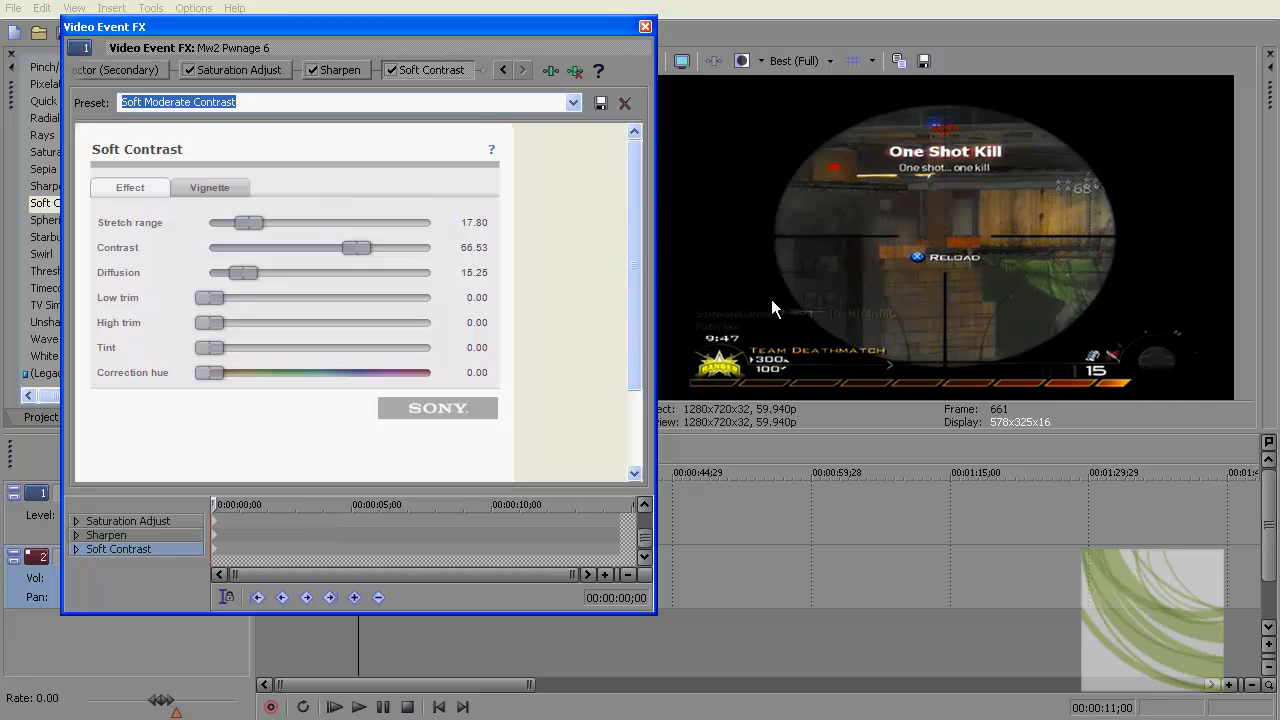
pyautogui.click(645, 27)
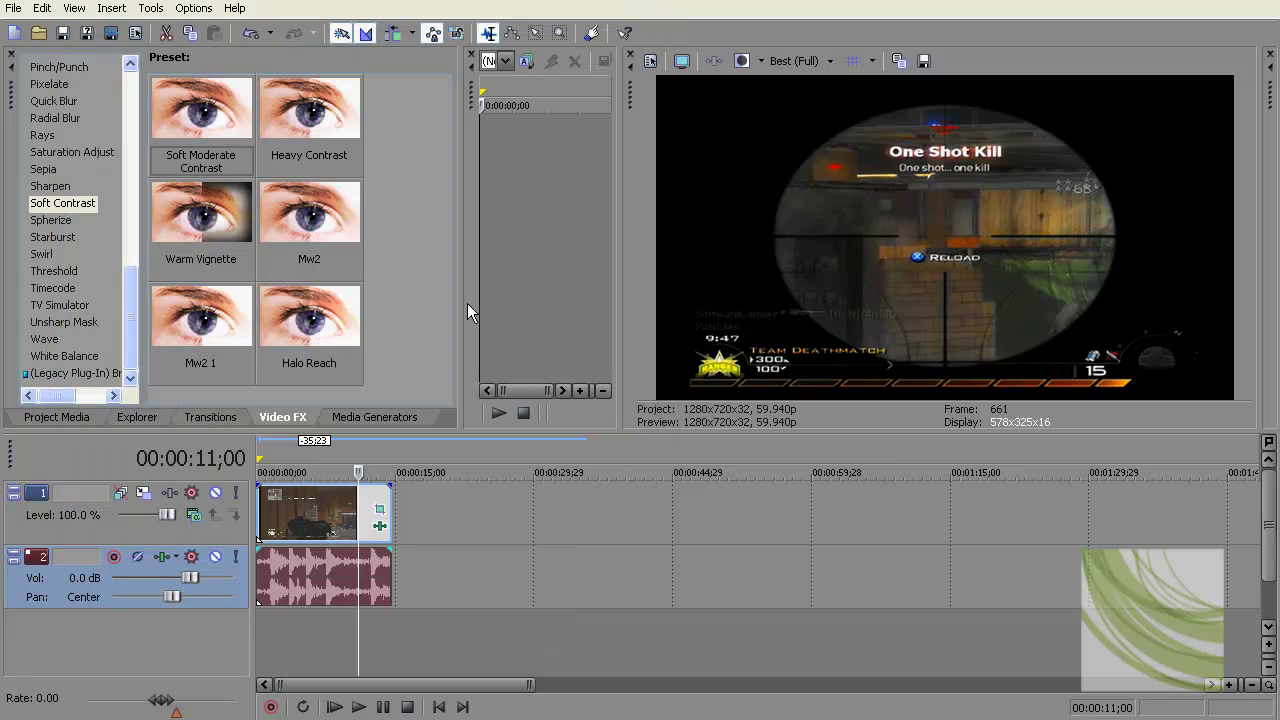
pyautogui.click(388, 623)
pyautogui.click(383, 622)
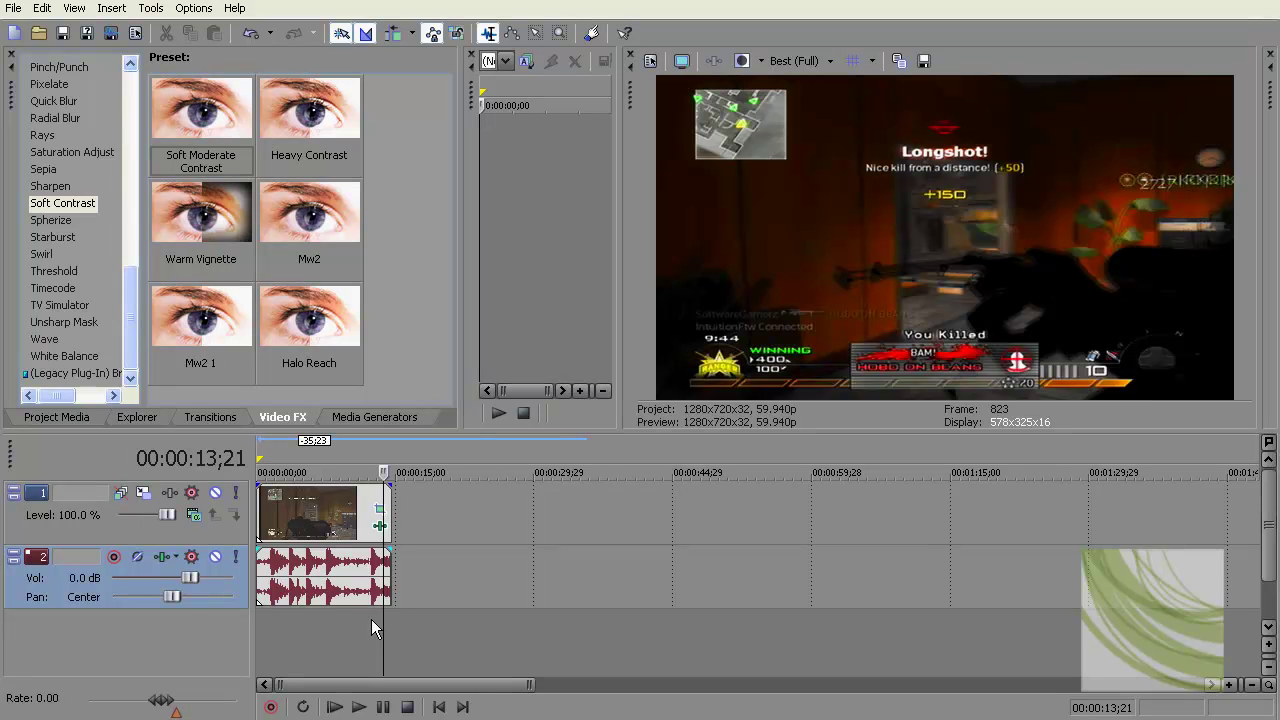
# Return to the start of the timeline and make the custom 1280x720, 59.940 fps project properties the default for all new projects
pyautogui.click(290, 627)
pyautogui.press('Home')
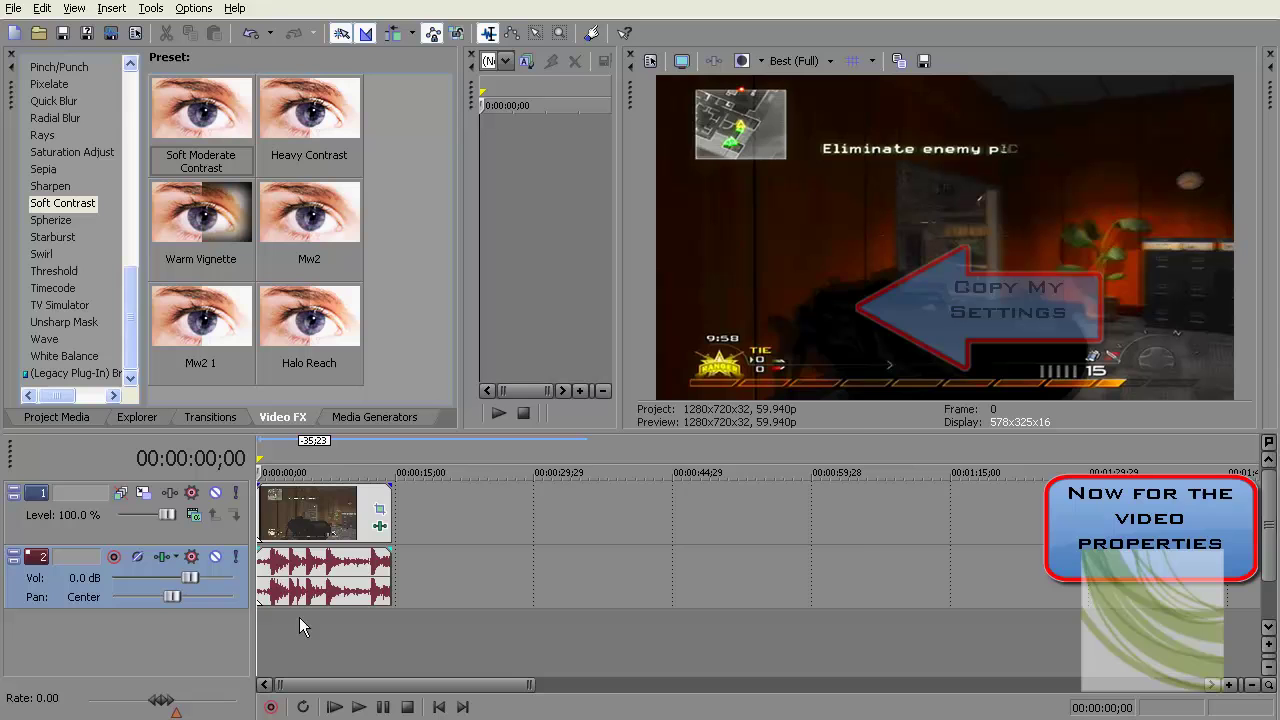
pyautogui.hotkey('alt', 'Return')
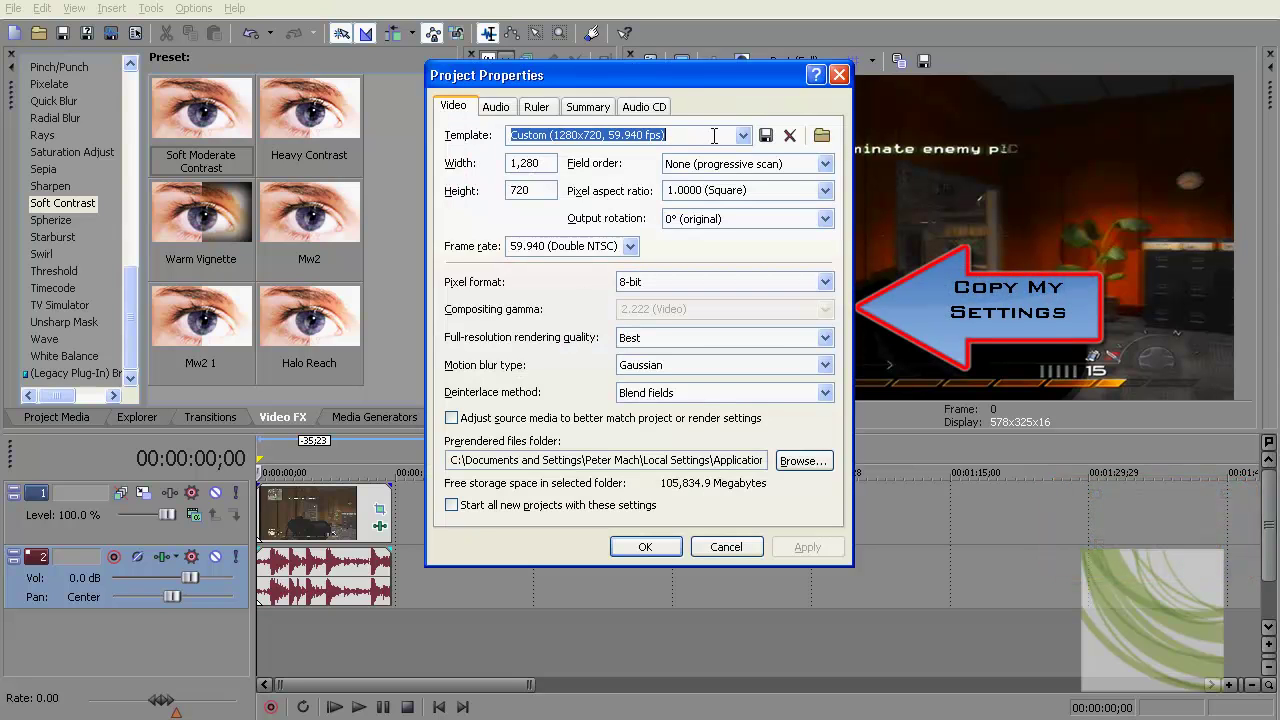
pyautogui.click(680, 142)
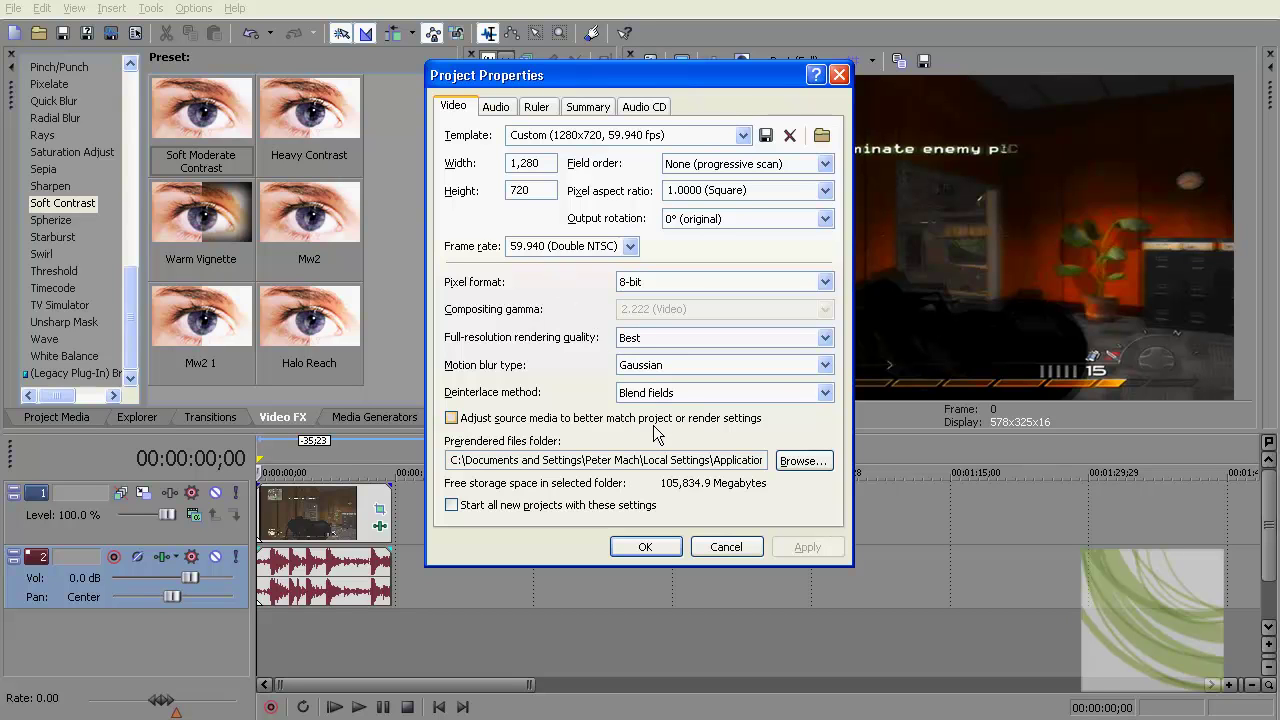
pyautogui.click(476, 506)
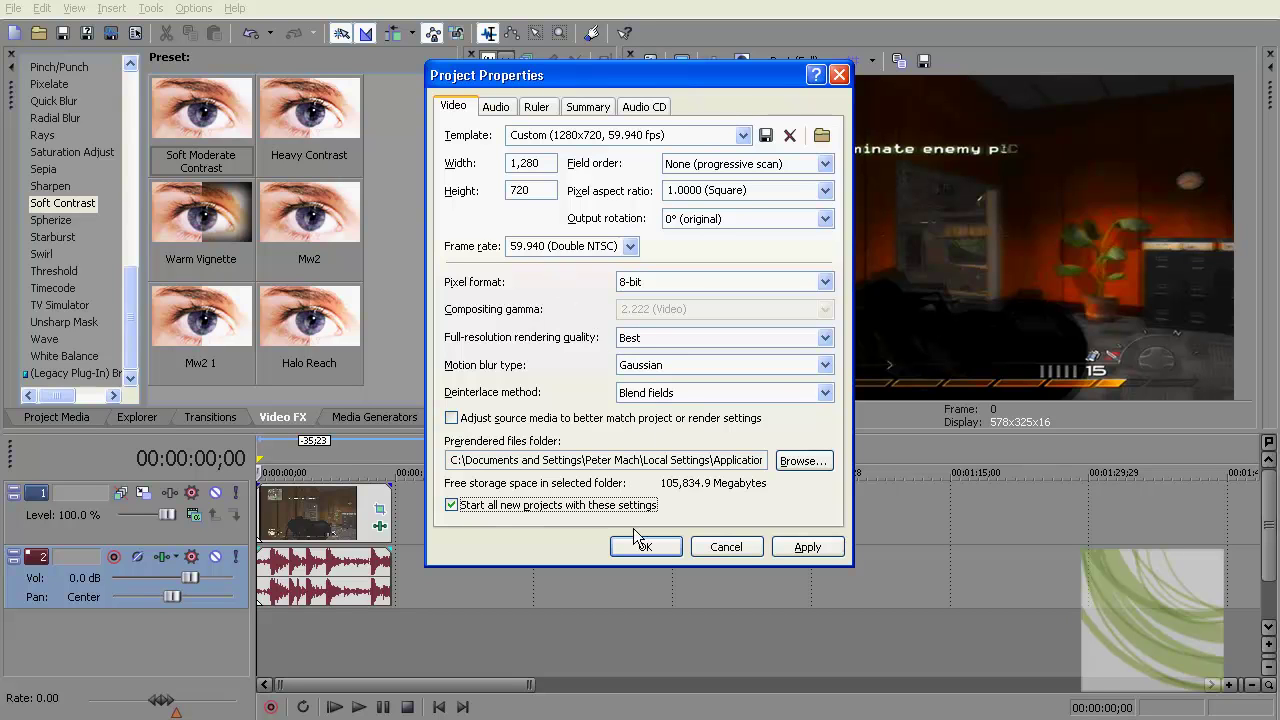
pyautogui.click(790, 548)
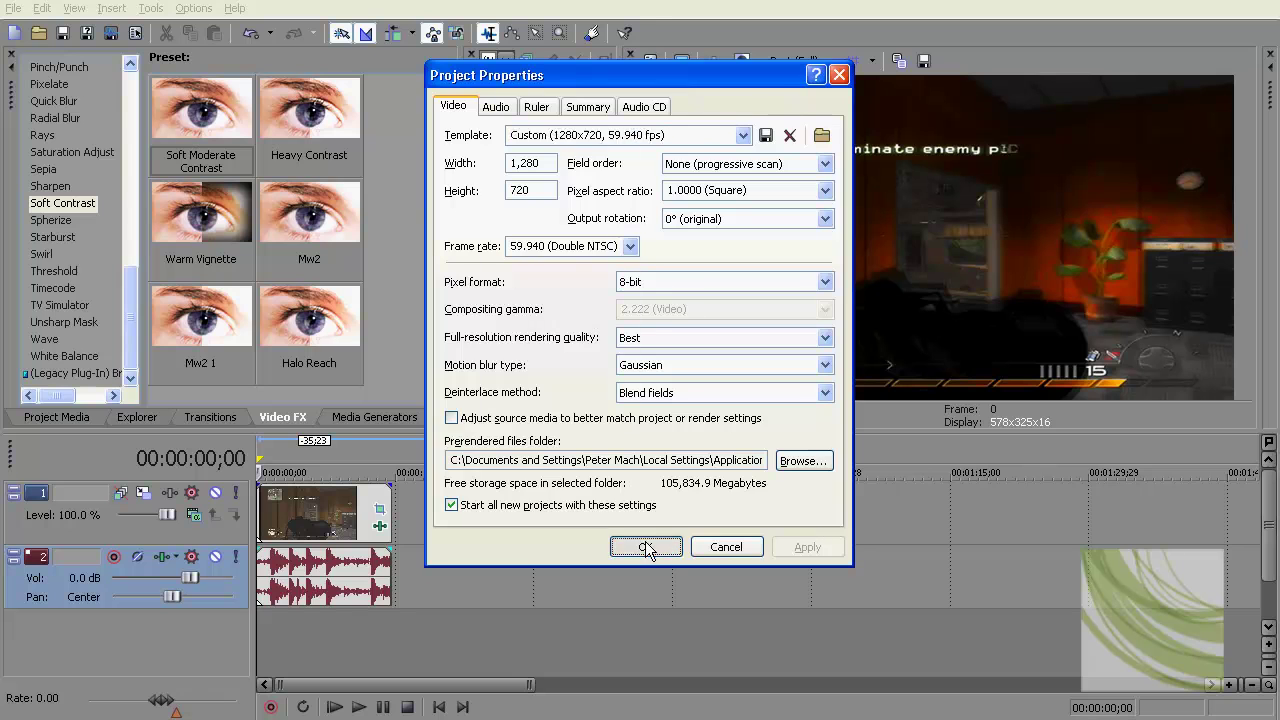
pyautogui.click(645, 546)
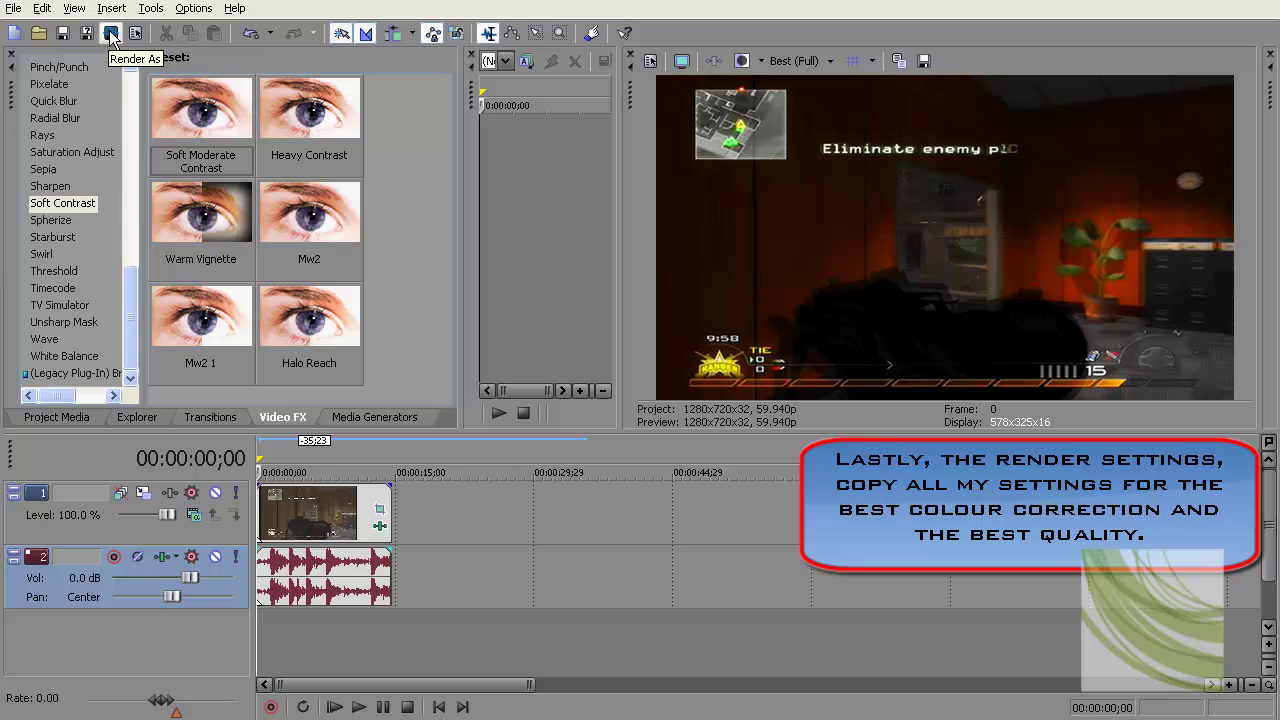
# Set up a render to the Desktop named Color Correction Test as Windows Media Video V11 (*.wmv) with the Mw2 template
pyautogui.click(14, 8)
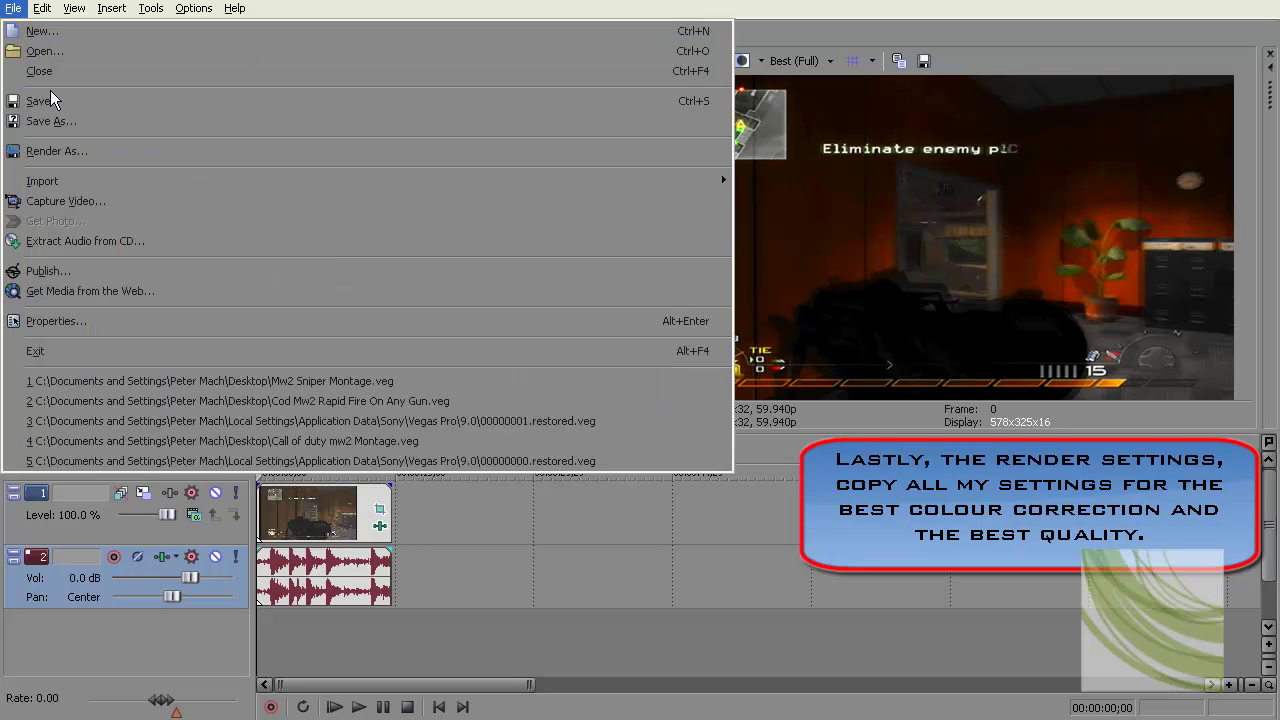
pyautogui.click(86, 156)
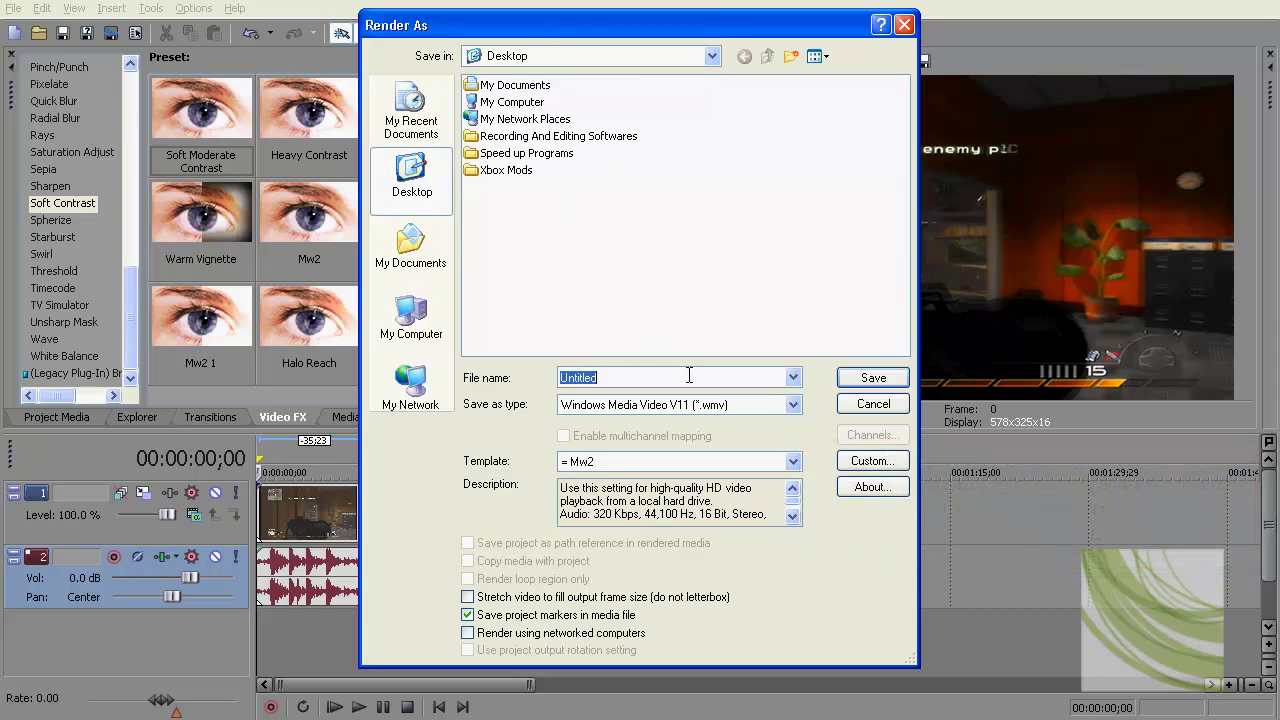
pyautogui.write('Color Correction Test')
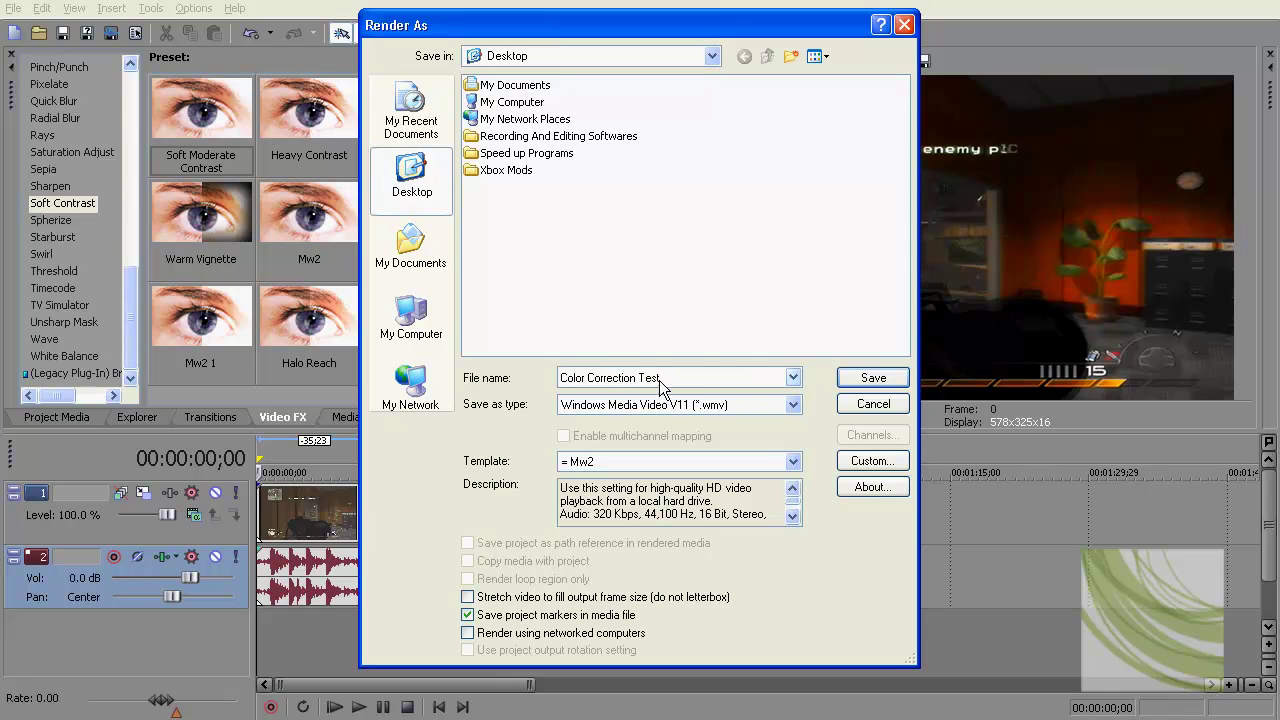
pyautogui.click(585, 411)
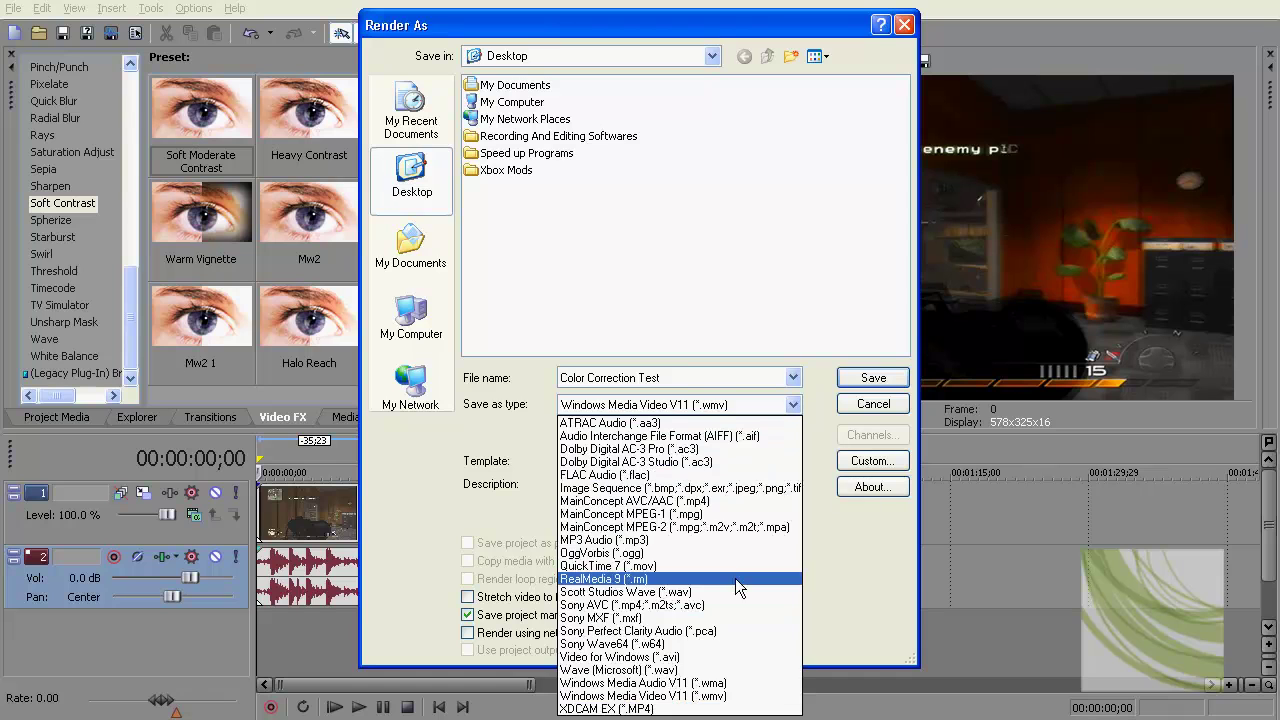
pyautogui.click(667, 696)
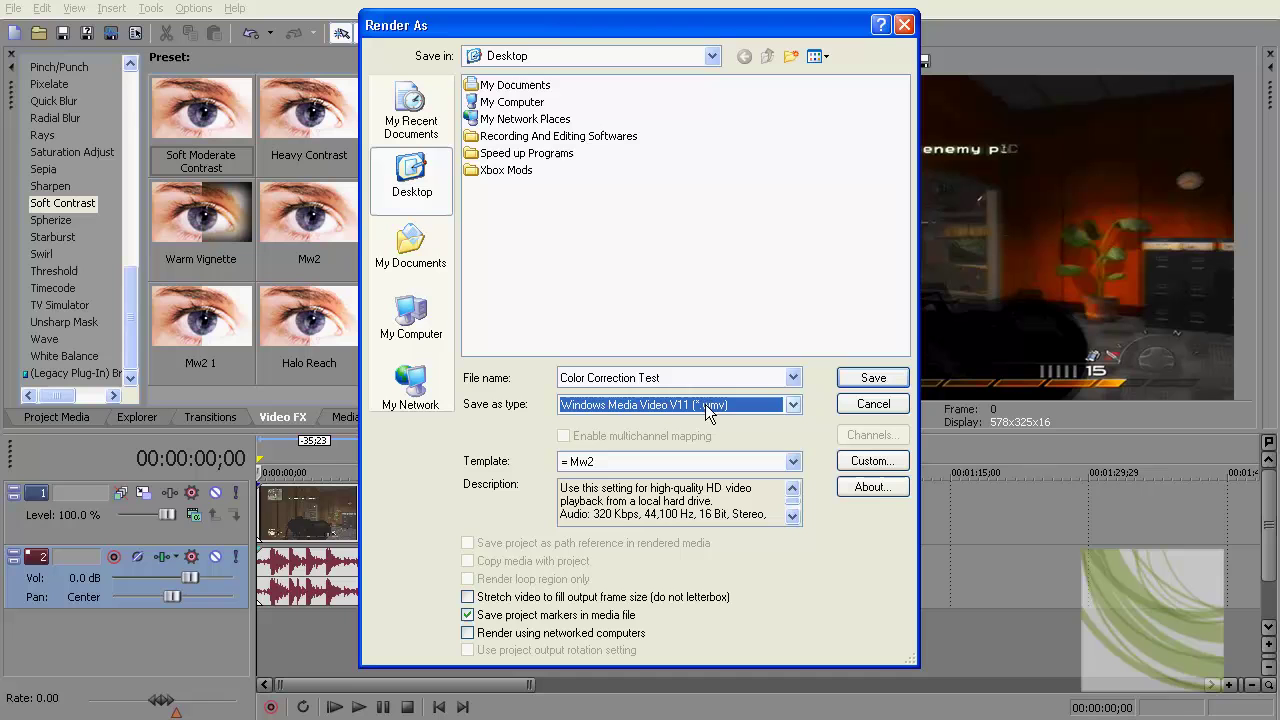
pyautogui.click(794, 461)
pyautogui.click(794, 461)
# Customize the render template's audio: CBR mode, Windows Media Audio 9.2, 320 kbps, 44 kHz, stereo (A/V) CBR
pyautogui.click(872, 461)
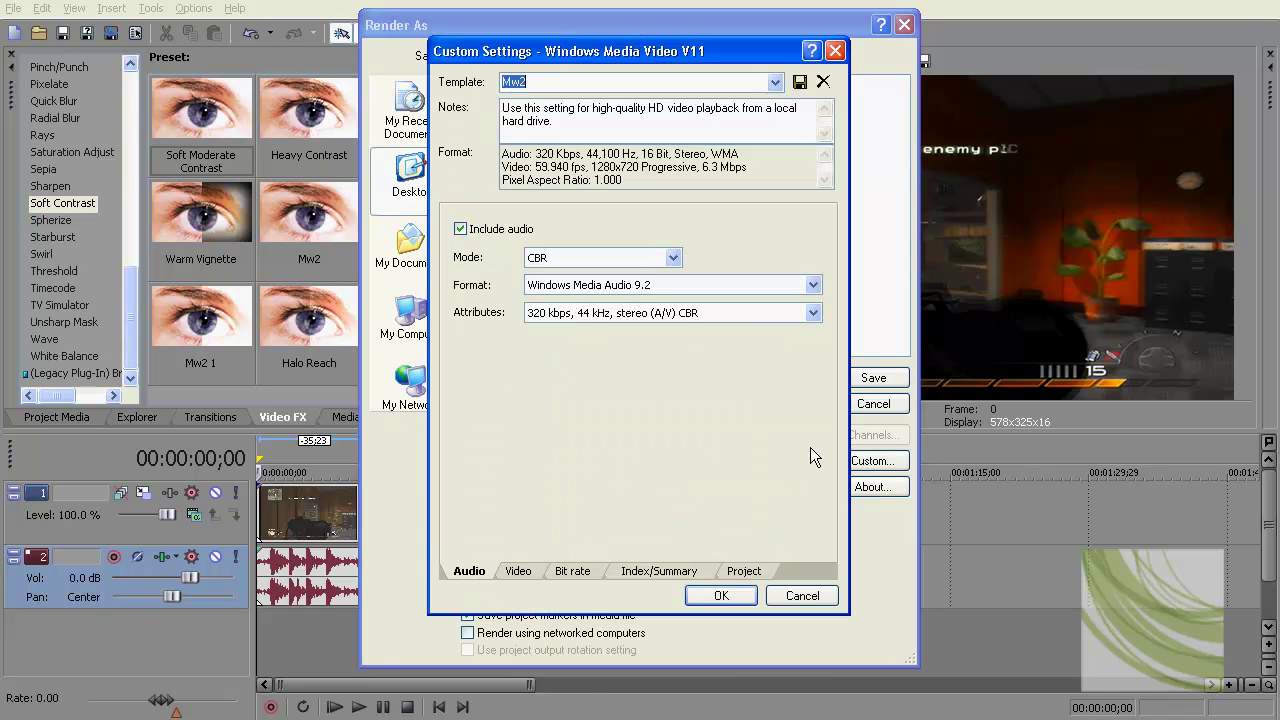
pyautogui.click(673, 258)
pyautogui.click(673, 258)
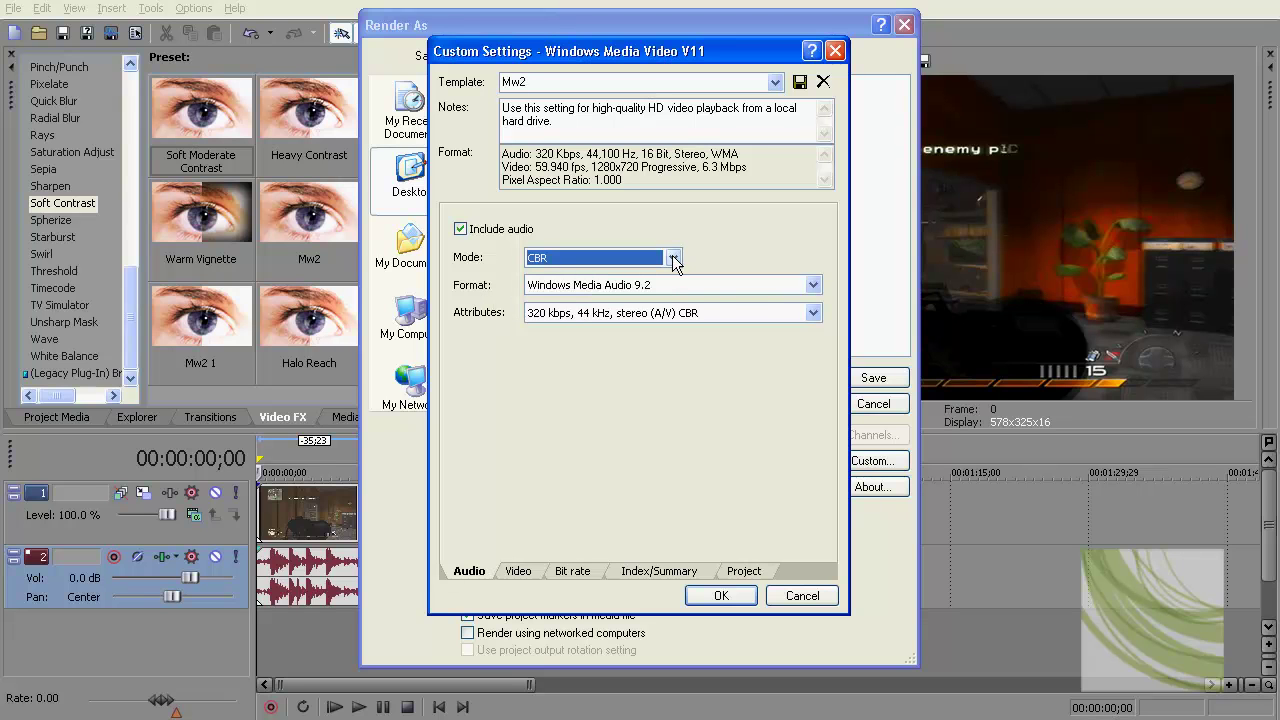
pyautogui.click(813, 286)
pyautogui.click(813, 286)
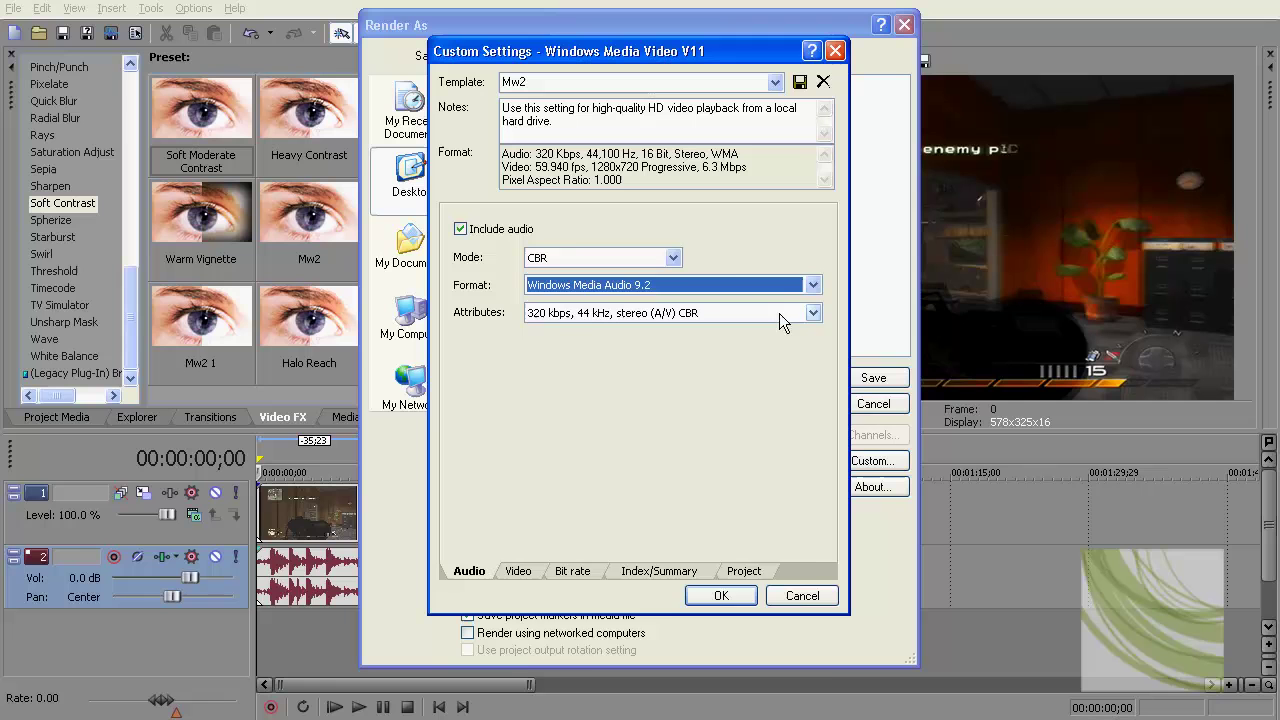
pyautogui.click(813, 313)
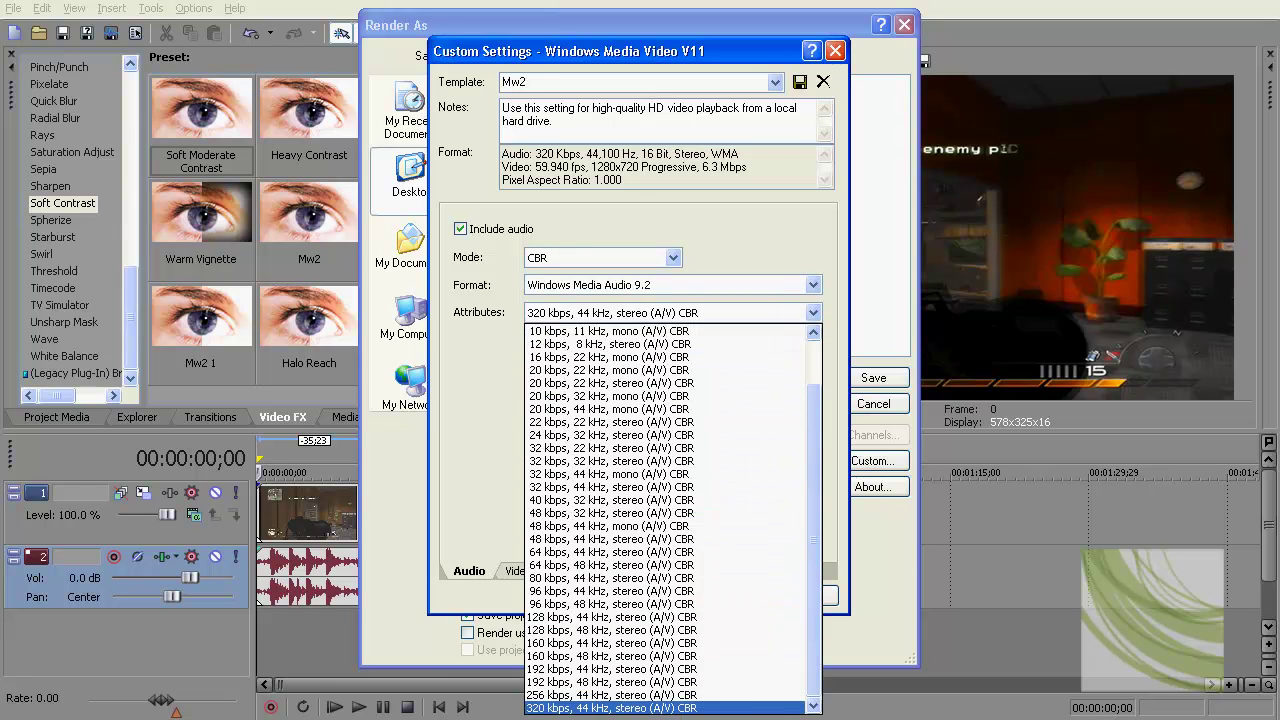
pyautogui.click(748, 709)
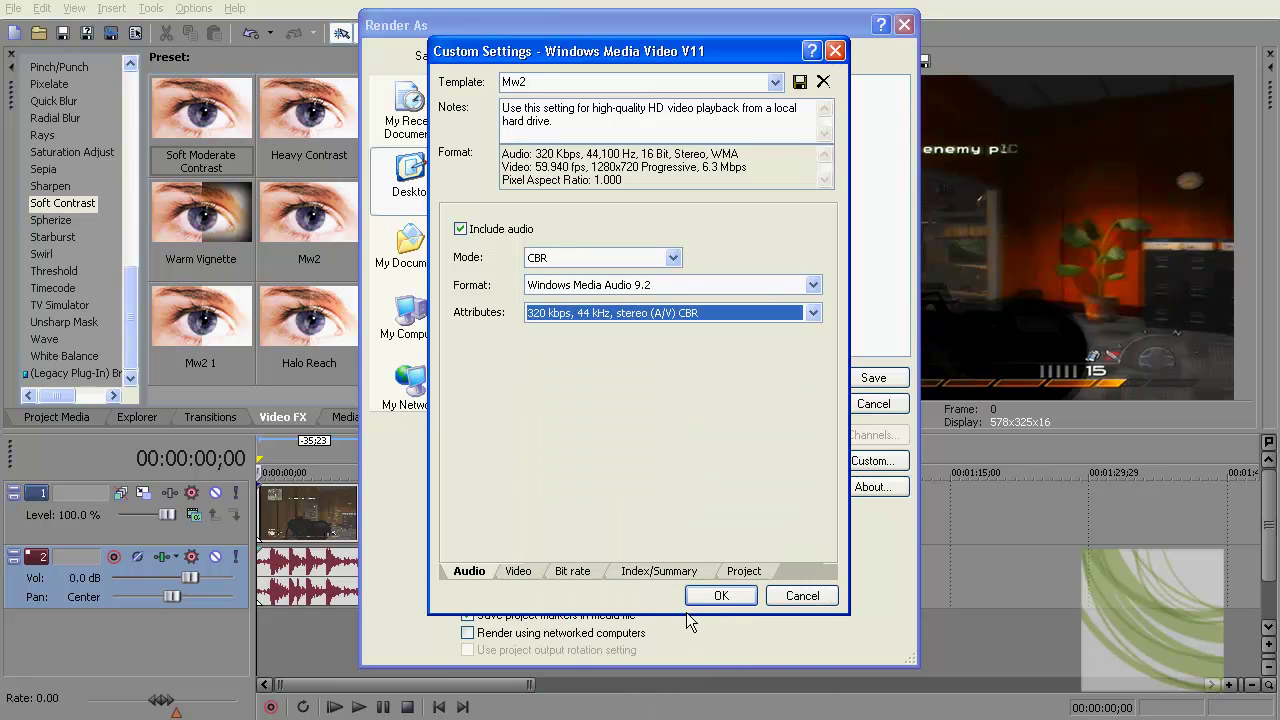
# Choose CBR mode, the Windows Media Video 9 format and a custom image size for the rendered video
pyautogui.click(528, 573)
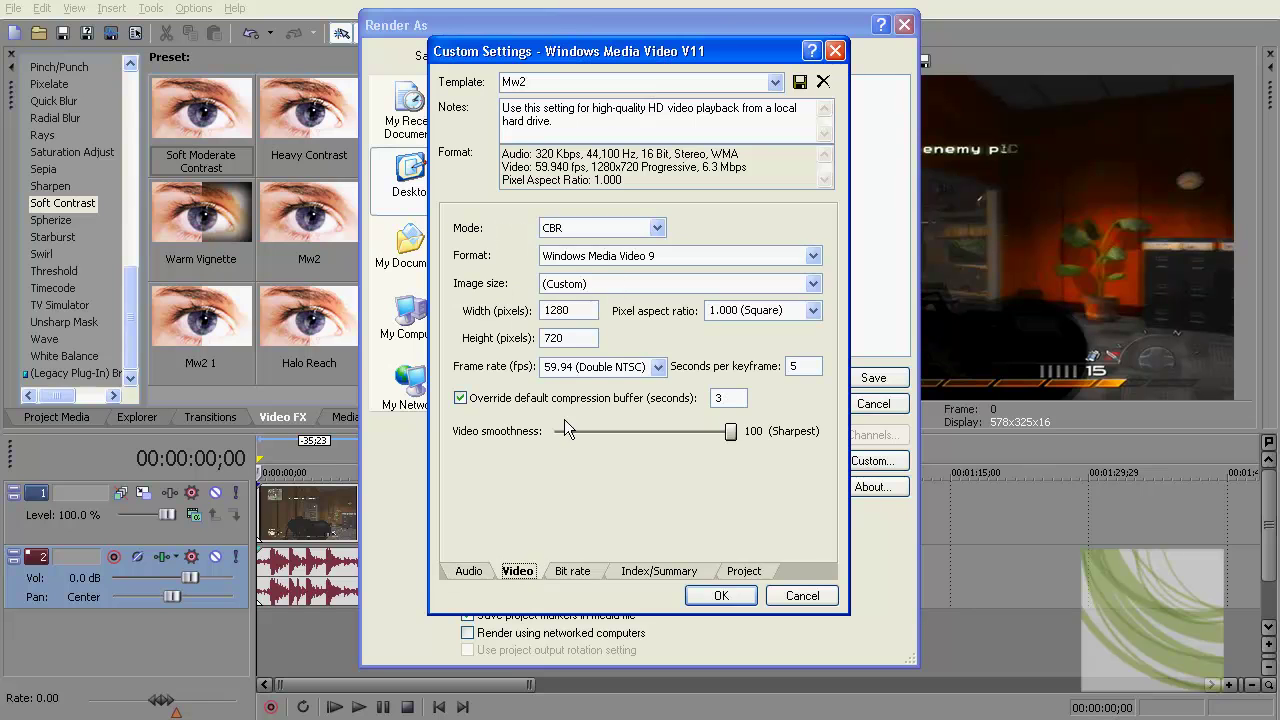
pyautogui.click(658, 229)
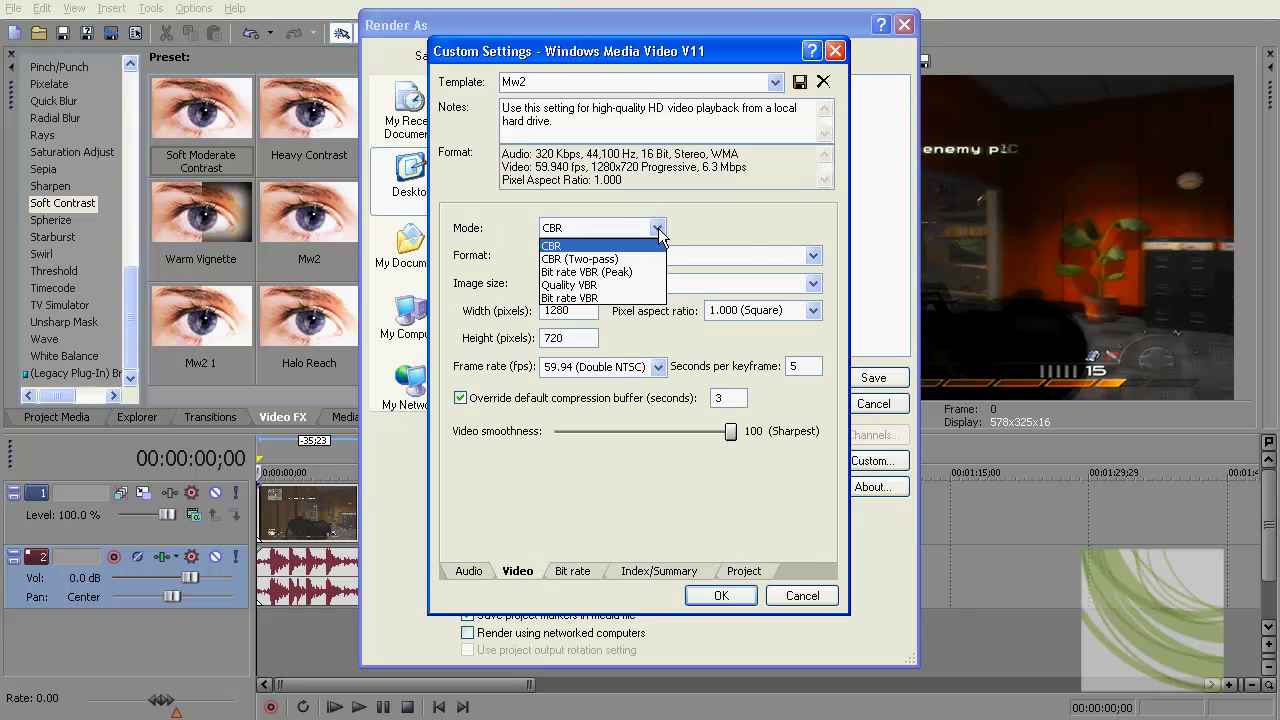
pyautogui.click(659, 231)
pyautogui.click(813, 255)
pyautogui.click(813, 255)
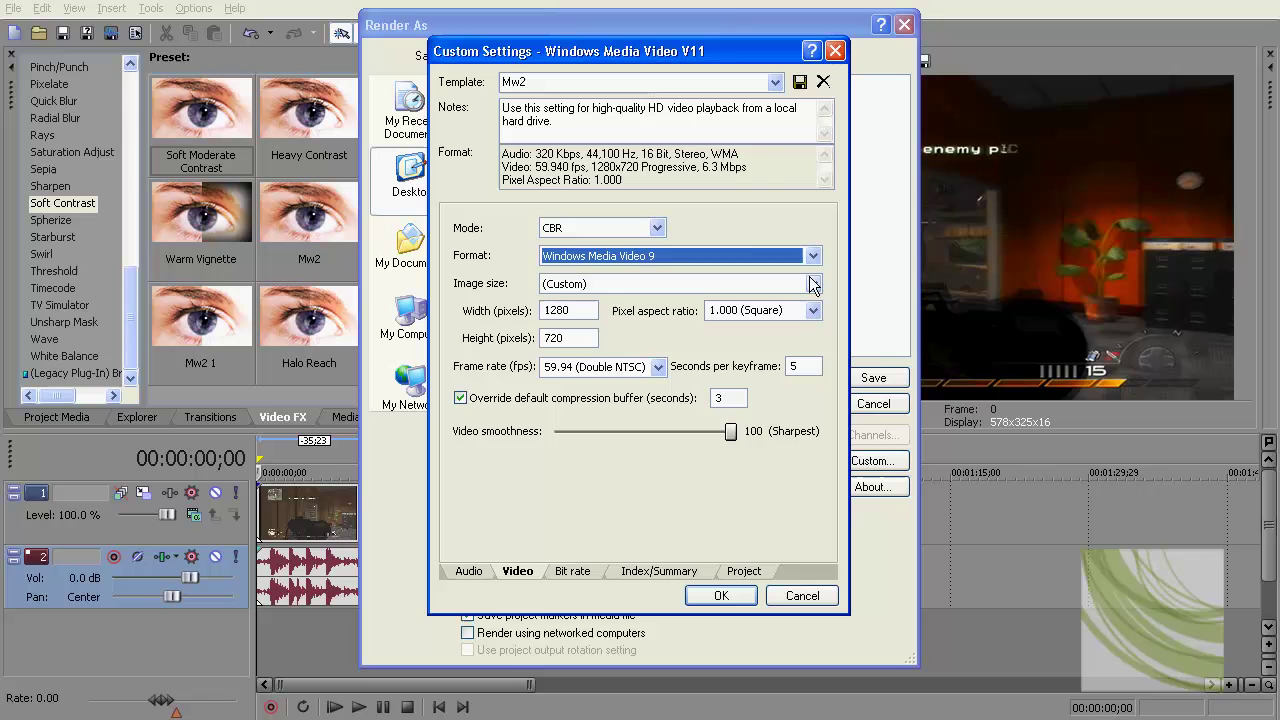
pyautogui.click(814, 282)
pyautogui.click(607, 400)
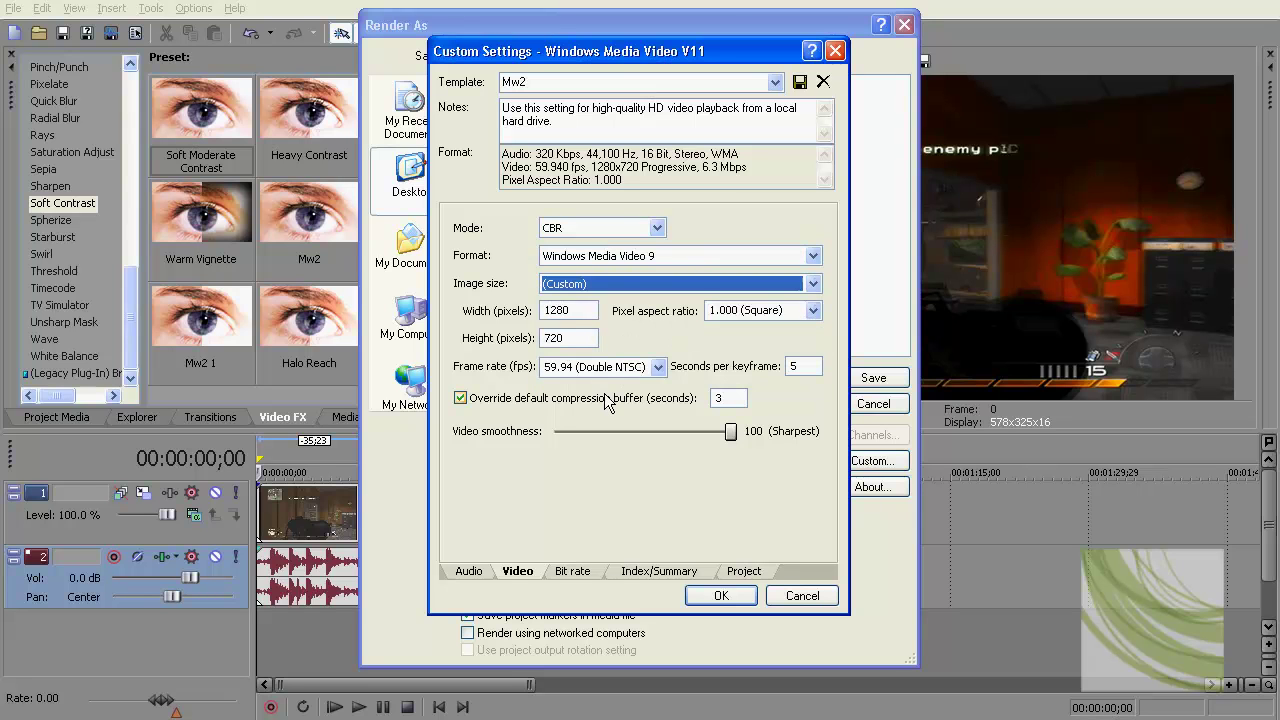
# Use 1280 x 720 pixels, 1.000 (Square) aspect, 59.94 fps, 5 seconds per keyframe and a 3-second compression buffer for the video
pyautogui.doubleClick(565, 310)
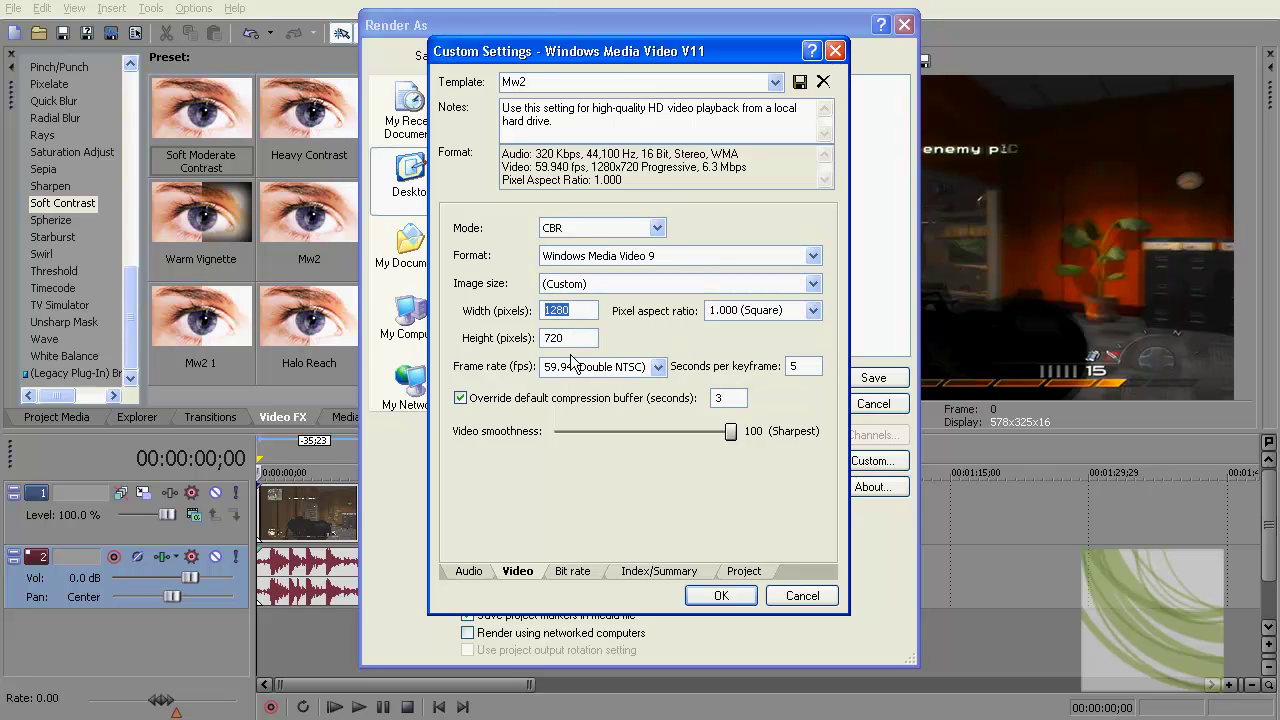
pyautogui.doubleClick(574, 338)
pyautogui.click(813, 310)
pyautogui.click(814, 314)
pyautogui.click(548, 368)
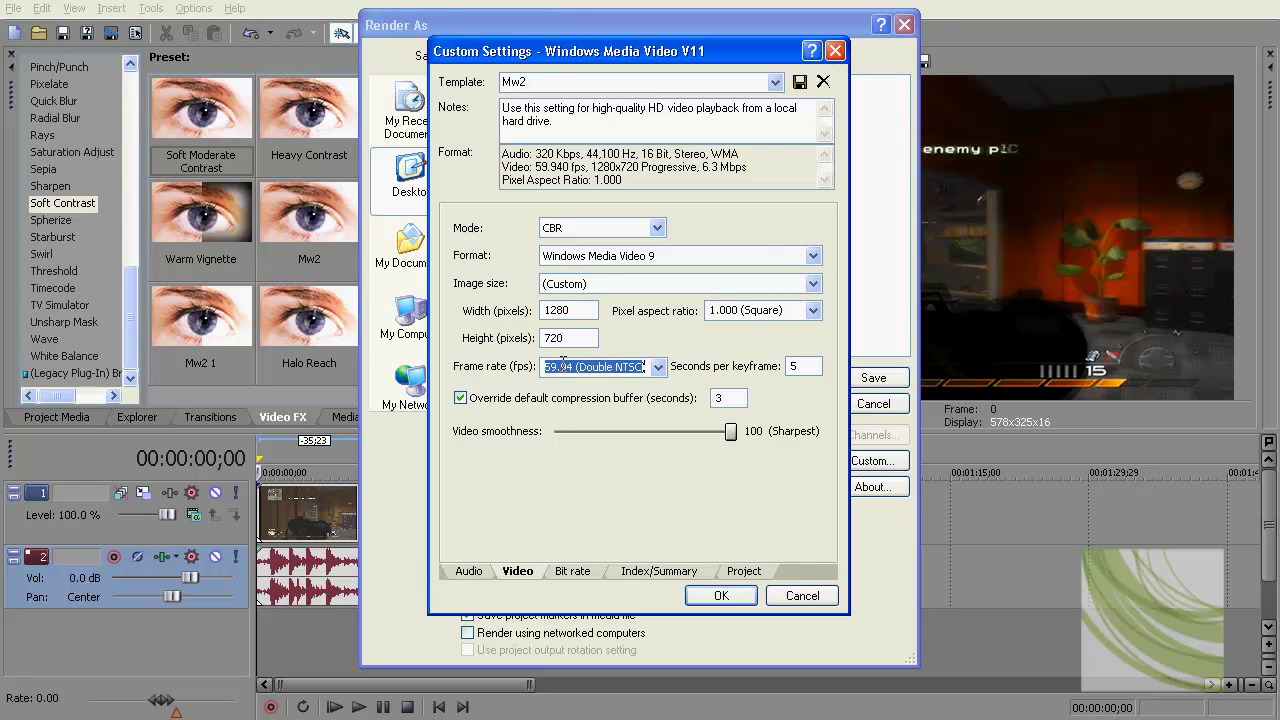
pyautogui.doubleClick(790, 367)
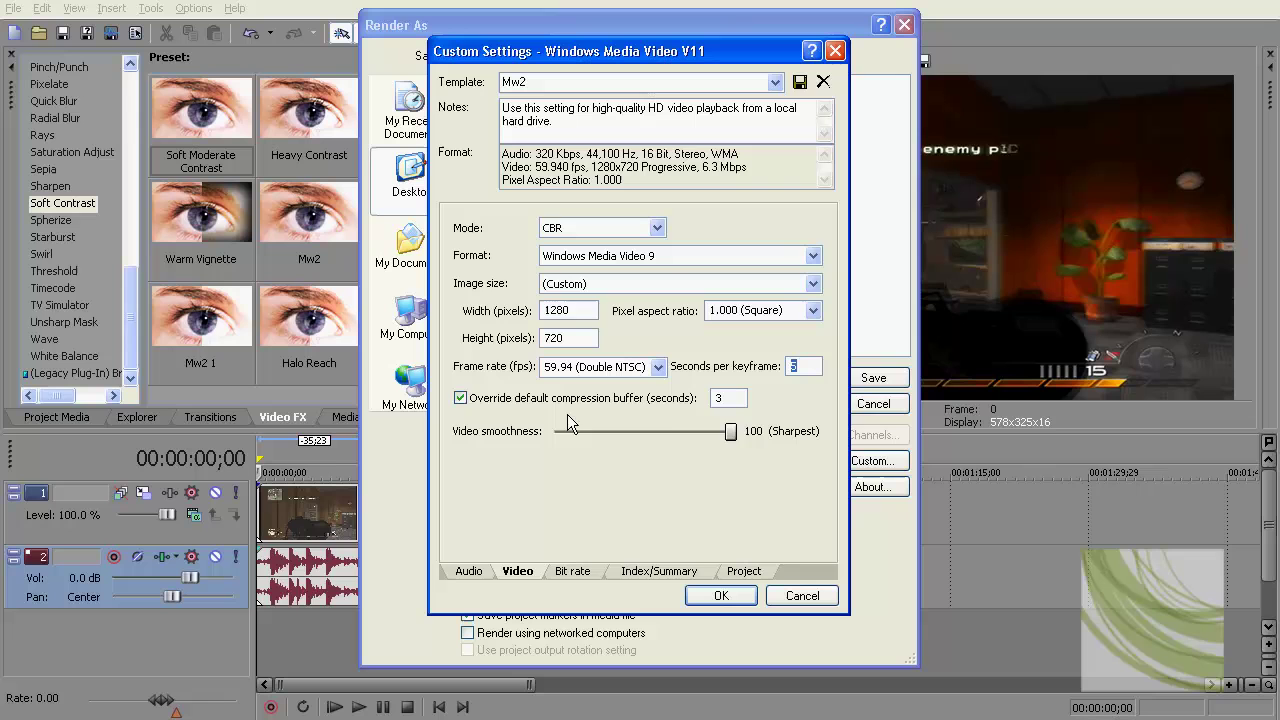
pyautogui.doubleClick(720, 397)
# Use an Internet/LAN target bit rate of 8 M and go through the index and summary settings
pyautogui.click(560, 571)
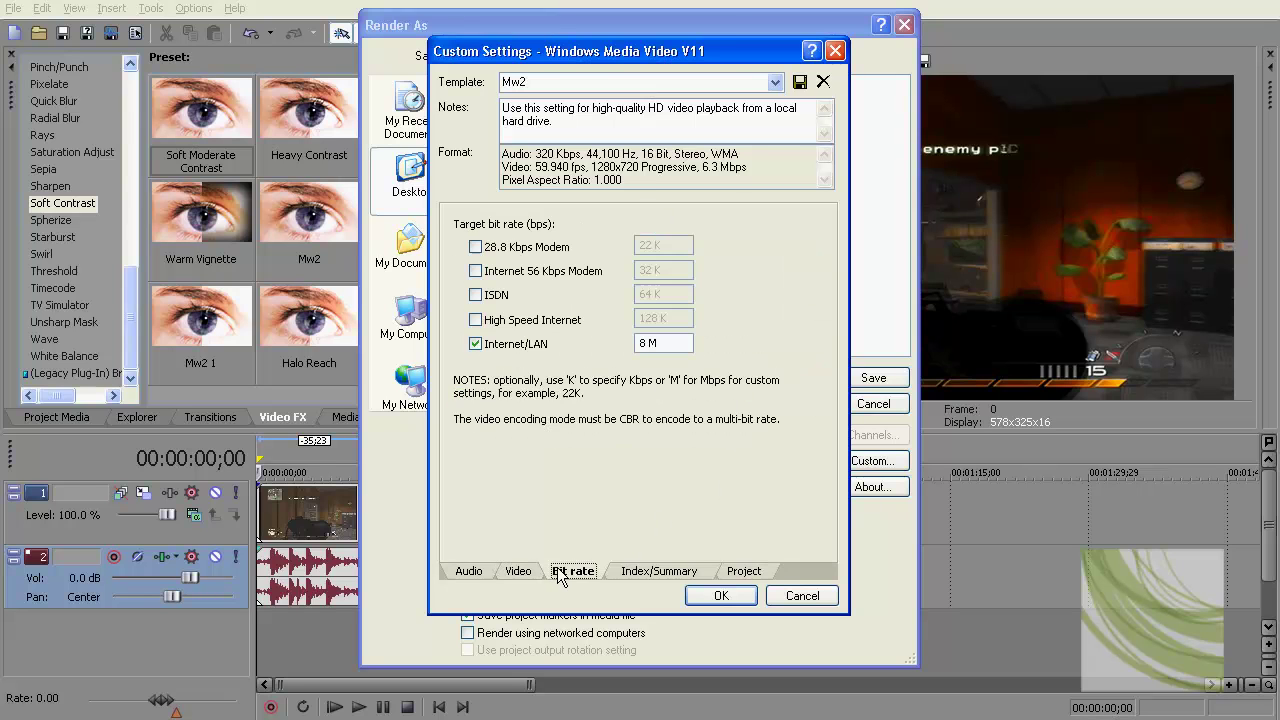
pyautogui.doubleClick(643, 343)
pyautogui.click(648, 571)
# Set the video rendering quality to Best, accept the custom settings and start rendering Color Correction Test.wmv
pyautogui.click(738, 572)
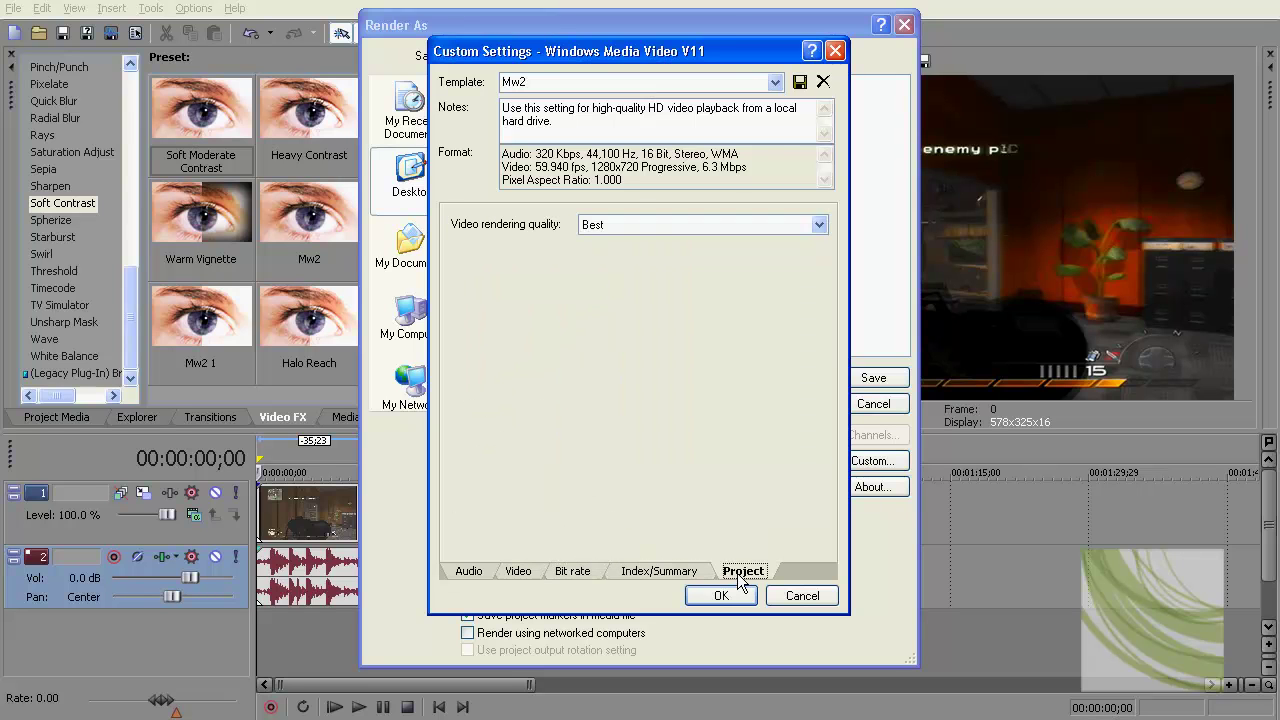
pyautogui.click(664, 226)
pyautogui.click(645, 294)
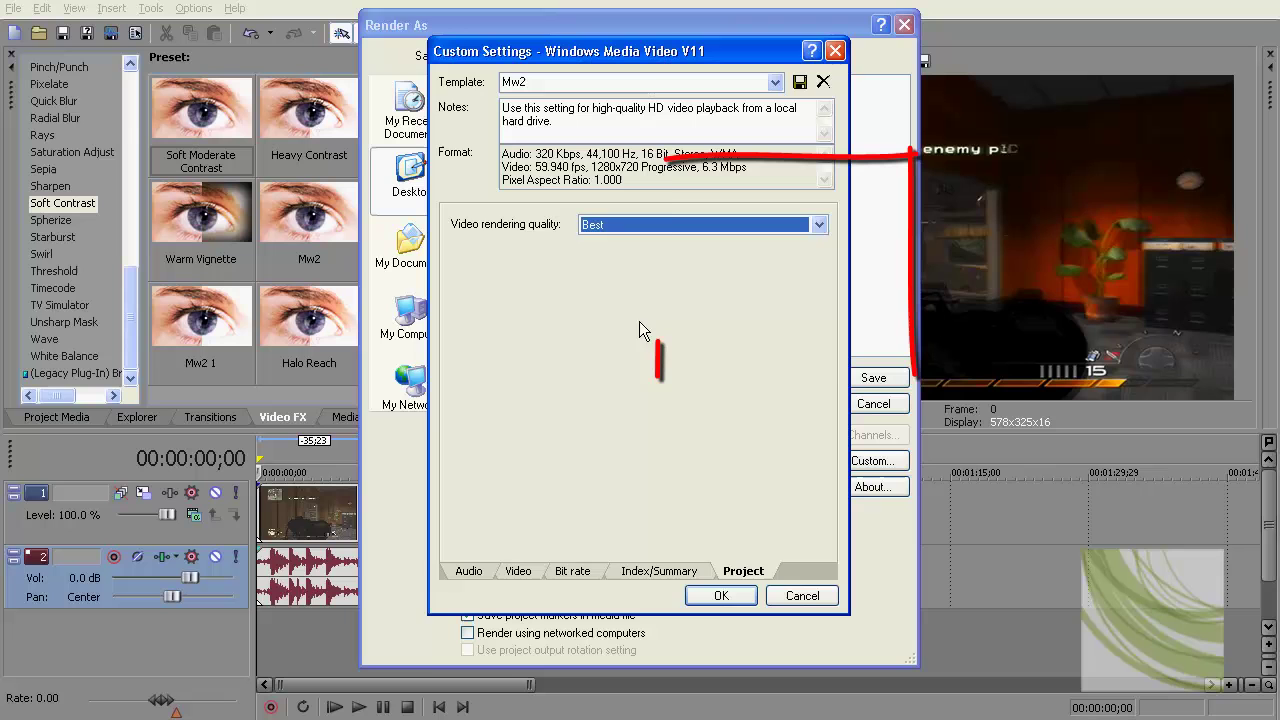
pyautogui.click(720, 597)
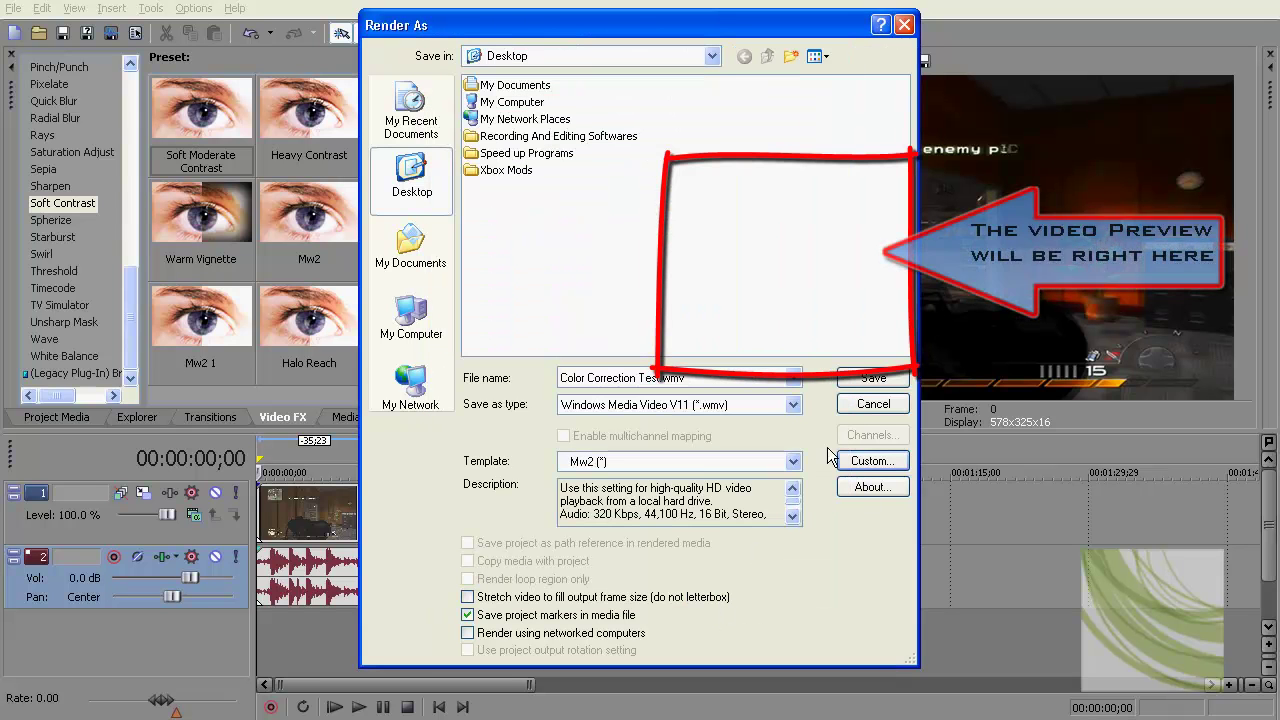
pyautogui.click(873, 377)
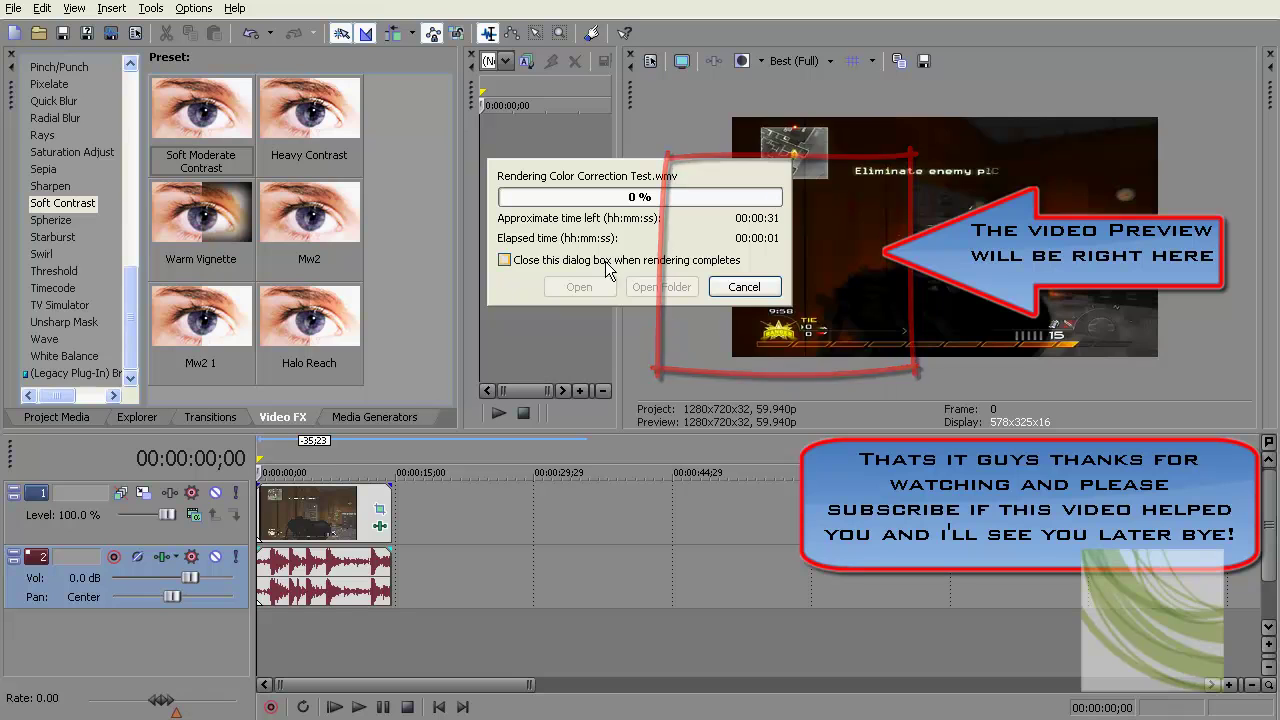